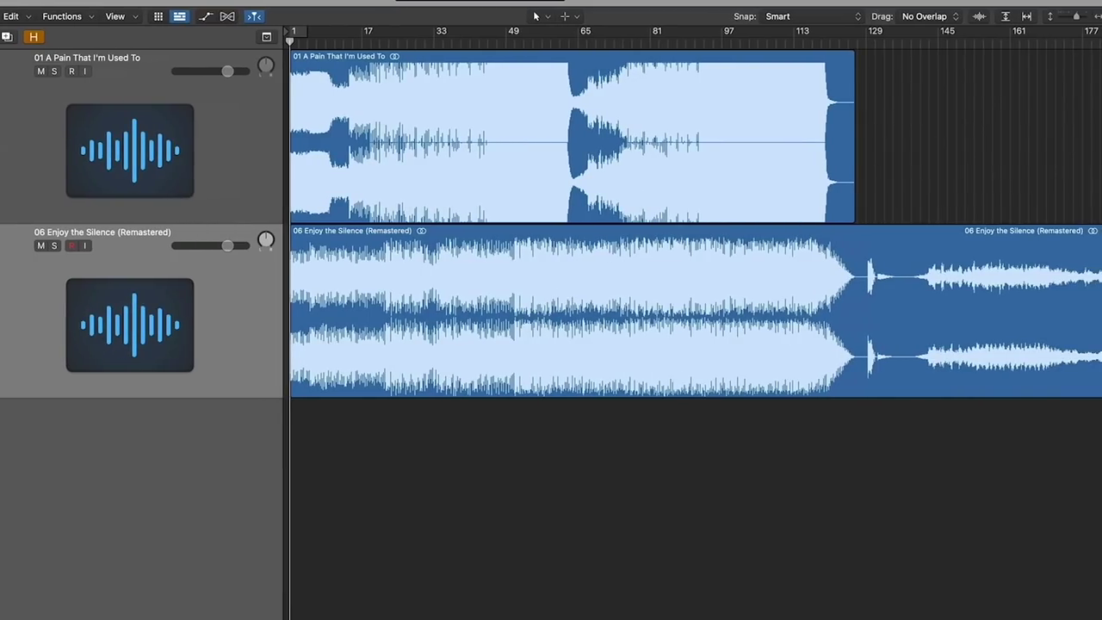
Compare the waveform peaks of "A Pain That I'm Used To" and "Enjoy the Silence" across the opening bars, up to about bar 6.
{"action": "scroll", "coordinate": [696, 223], "scroll_direction": "up", "scroll_amount": 5}
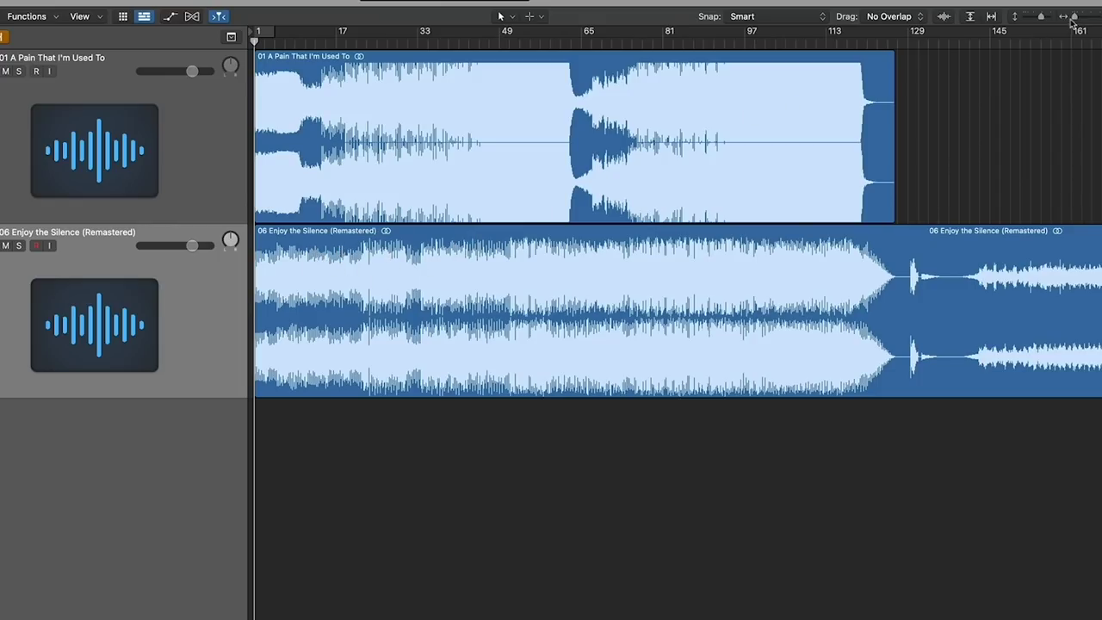
{"action": "left_click_drag", "start_coordinate": [1075, 16], "coordinate": [1091, 18]}
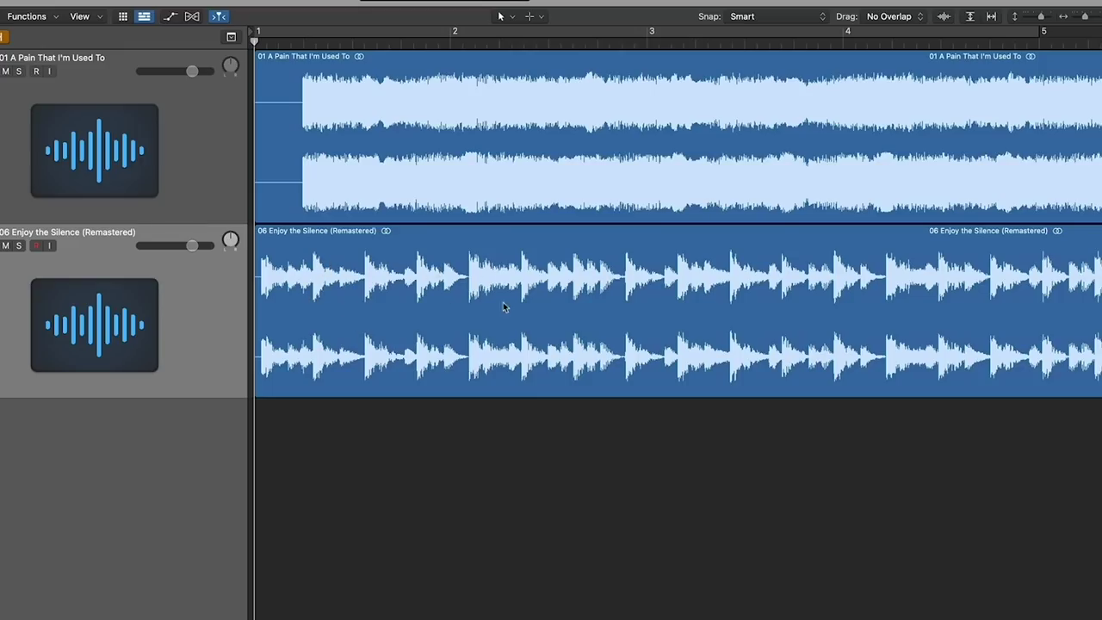
{"action": "scroll", "coordinate": [662, 288], "scroll_direction": "right", "scroll_amount": 2}
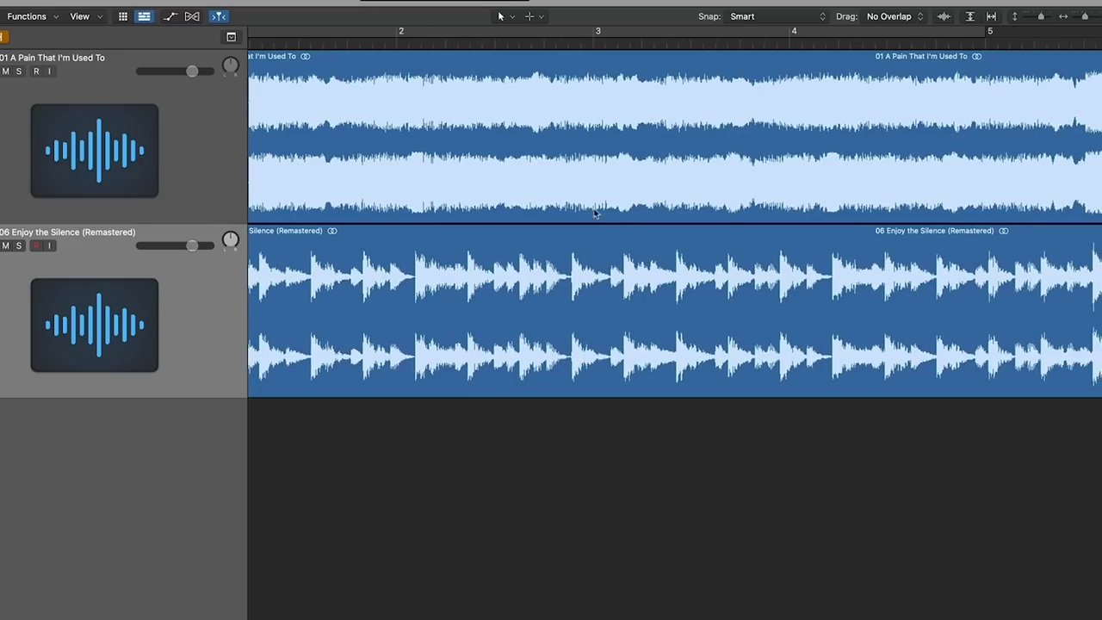
{"action": "scroll", "coordinate": [303, 97], "scroll_direction": "left", "scroll_amount": 2}
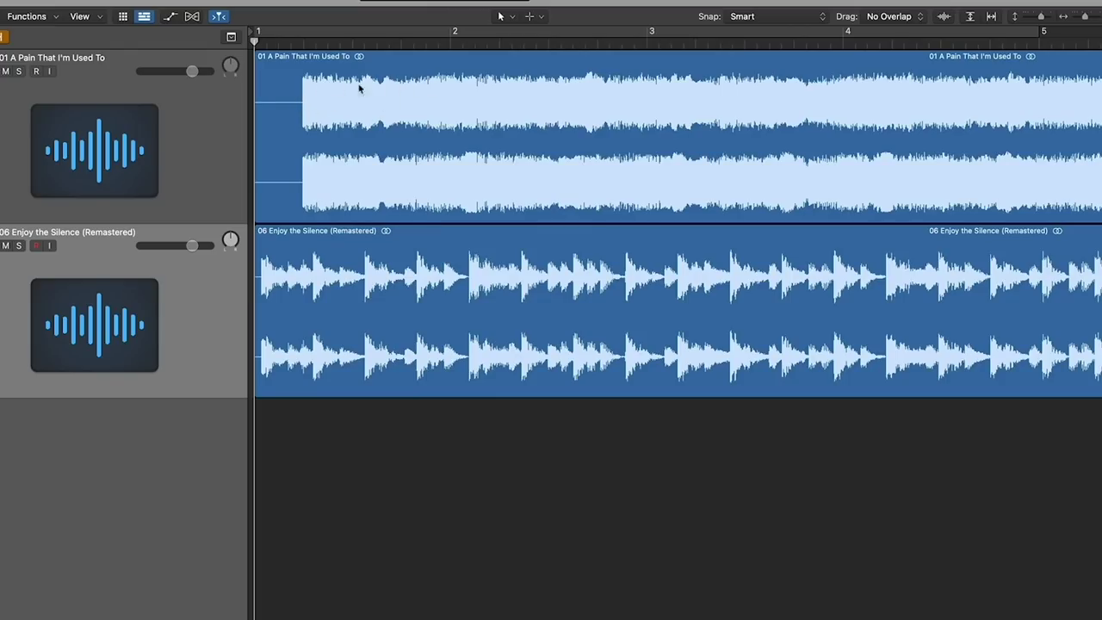
{"action": "scroll", "coordinate": [563, 133], "scroll_direction": "right", "scroll_amount": 6}
{"action": "scroll", "coordinate": [565, 141], "scroll_direction": "right", "scroll_amount": 20}
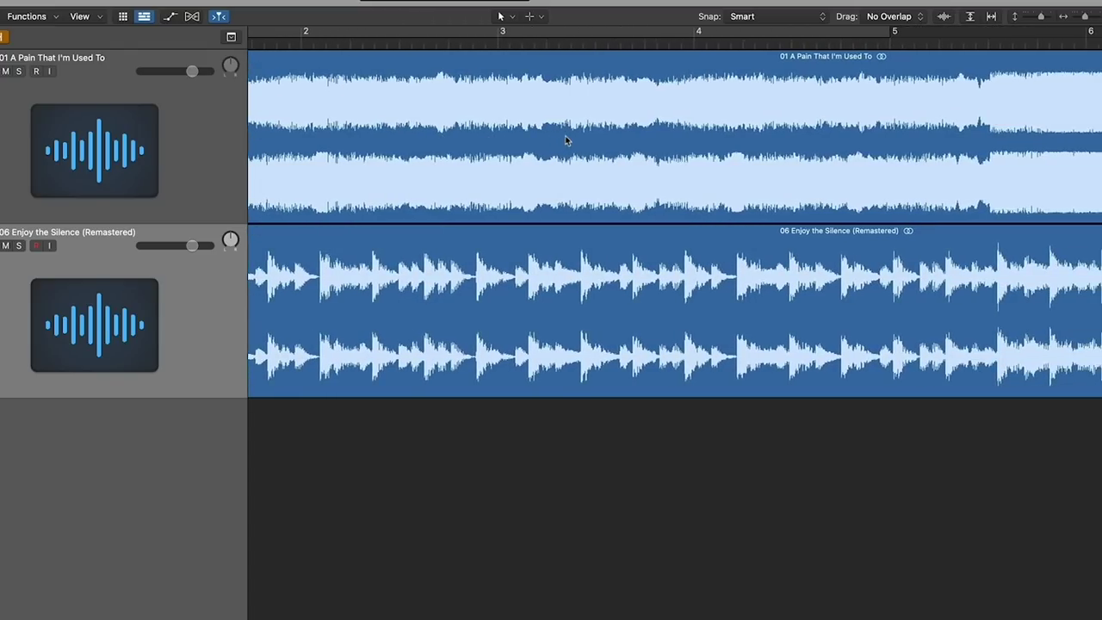
{"action": "scroll", "coordinate": [566, 141], "scroll_direction": "right", "scroll_amount": 8}
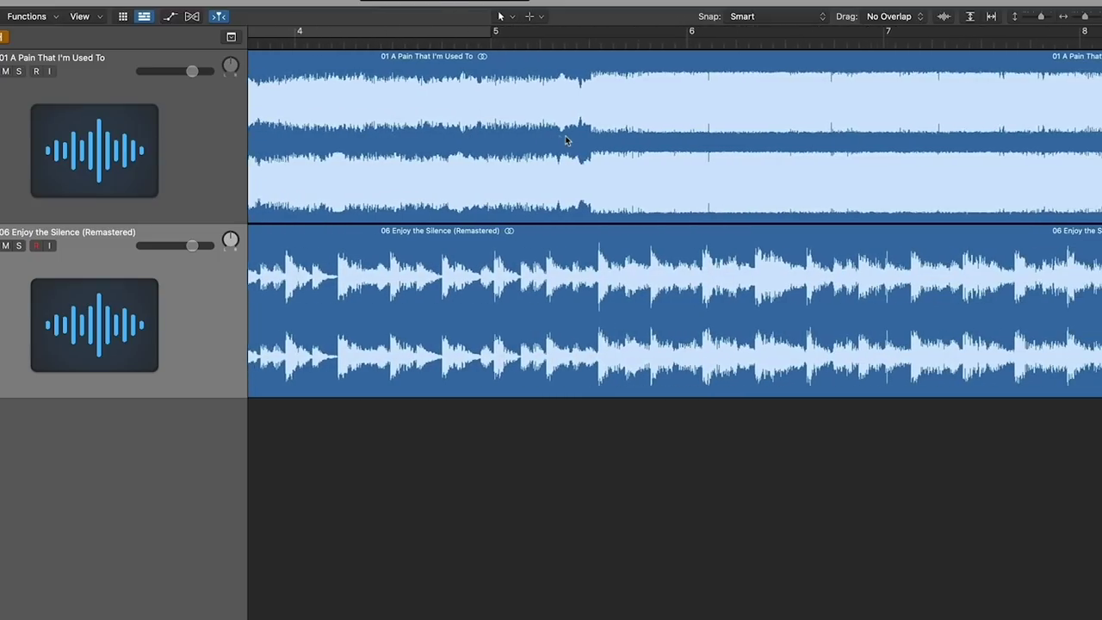
{"action": "scroll", "coordinate": [887, 221], "scroll_direction": "up", "scroll_amount": 5}
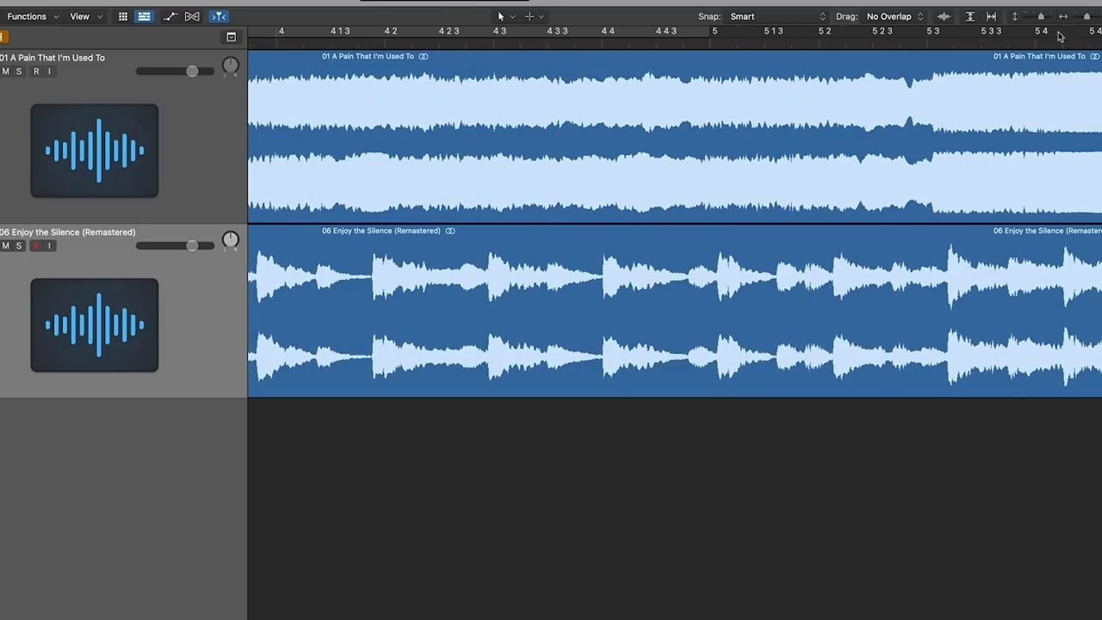
{"action": "scroll", "coordinate": [758, 295], "scroll_direction": "right", "scroll_amount": 4}
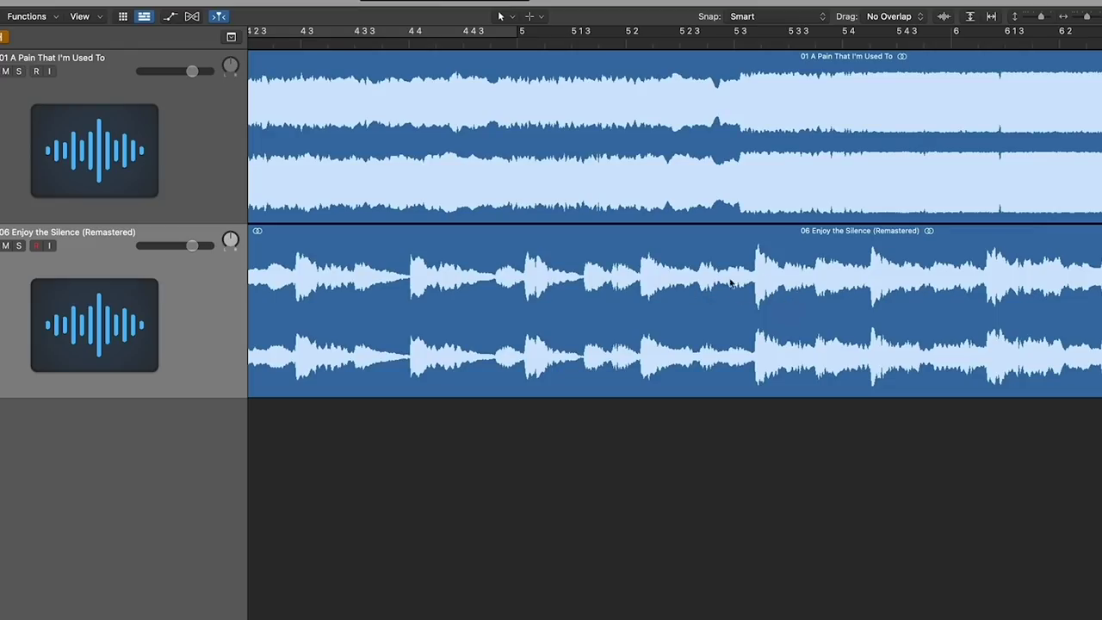
{"action": "scroll", "coordinate": [732, 284], "scroll_direction": "right", "scroll_amount": 4}
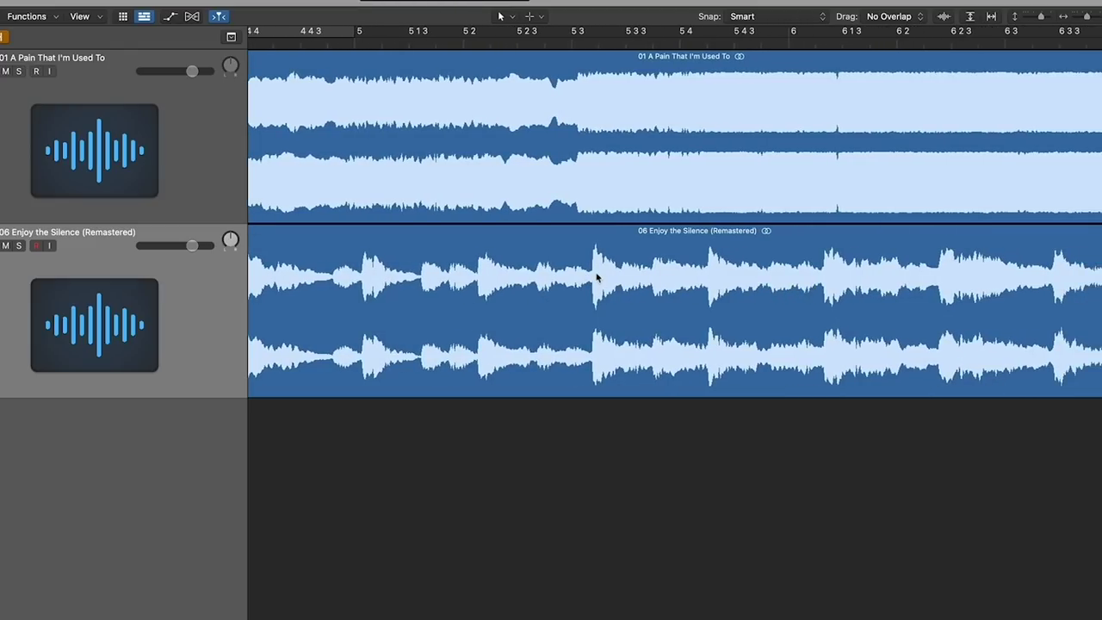
{"action": "scroll", "coordinate": [597, 277], "scroll_direction": "right", "scroll_amount": 2}
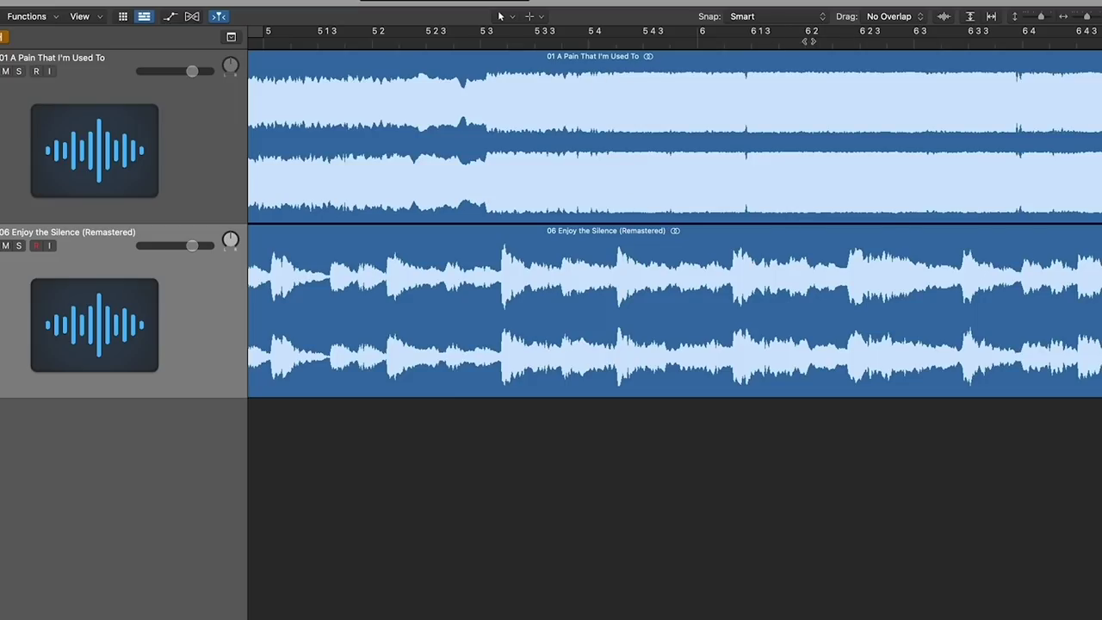
Inspect both songs' waveforms from bar 5 onward with enlarged tracks, then at normal track height over a wider range of bars.
{"action": "left_click_drag", "start_coordinate": [1047, 20], "coordinate": [1051, 21]}
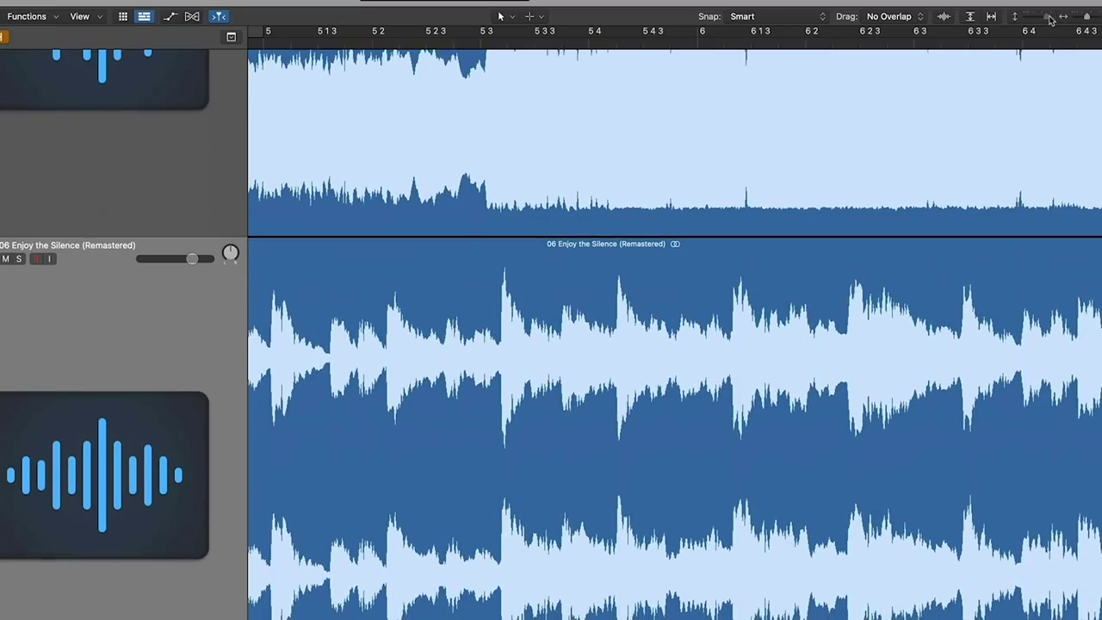
{"action": "scroll", "coordinate": [541, 202], "scroll_direction": "up", "scroll_amount": 2}
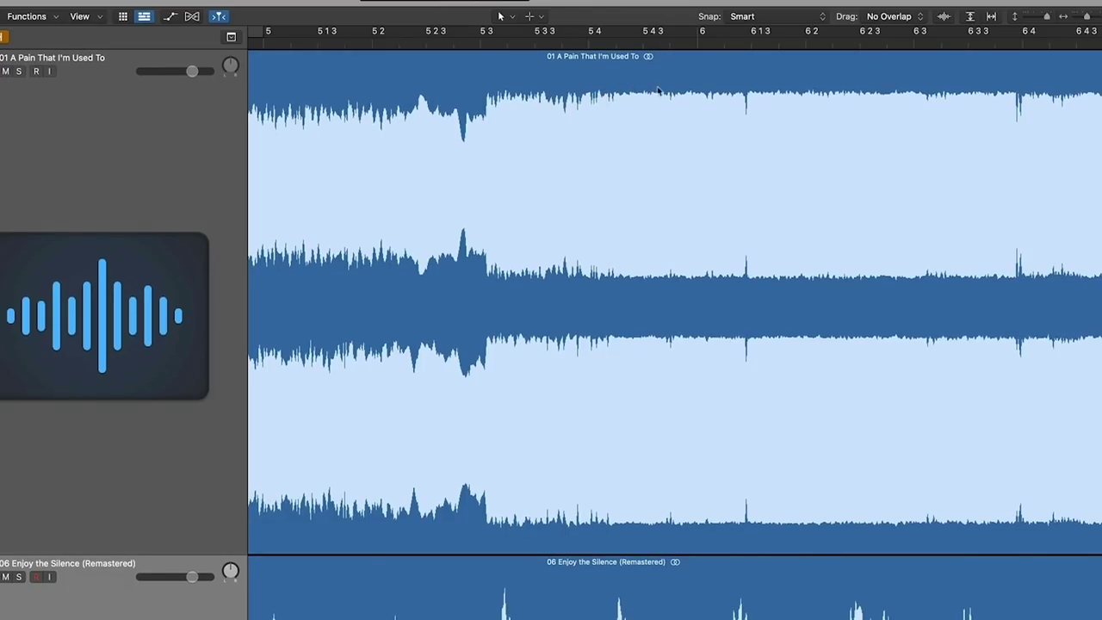
{"action": "scroll", "coordinate": [719, 96], "scroll_direction": "down", "scroll_amount": 8}
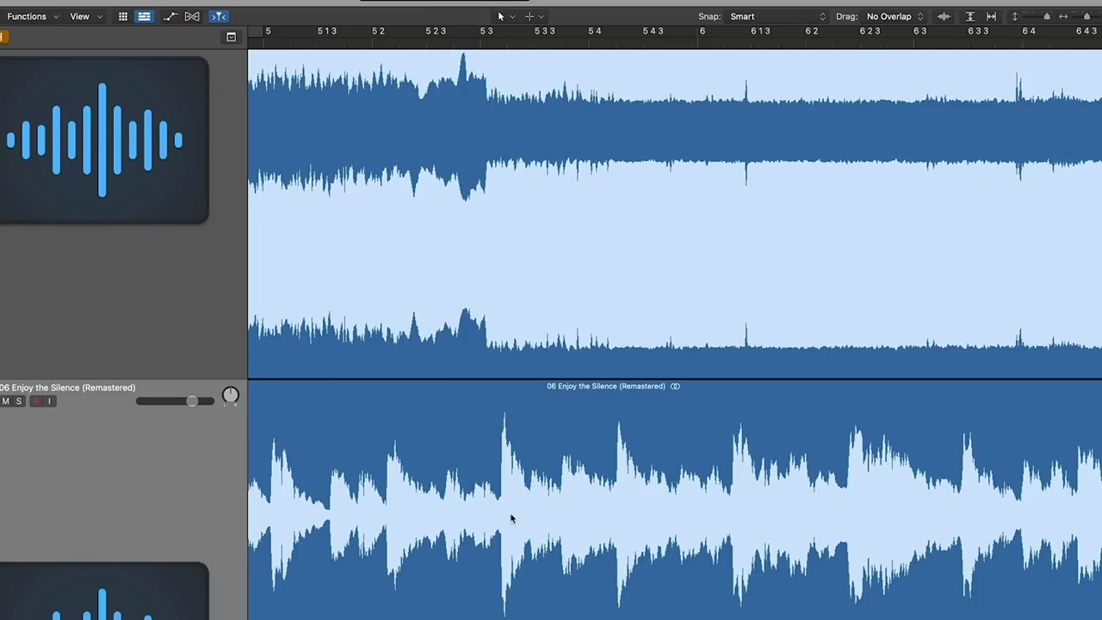
{"action": "scroll", "coordinate": [572, 469], "scroll_direction": "up", "scroll_amount": 8}
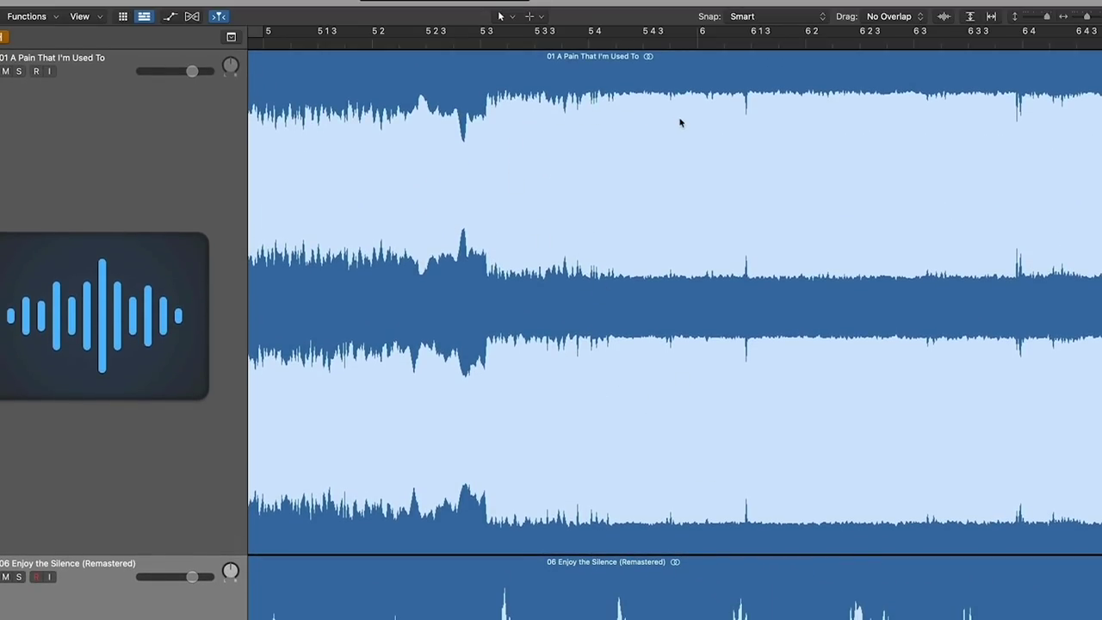
{"action": "scroll", "coordinate": [905, 108], "scroll_direction": "down", "scroll_amount": 1}
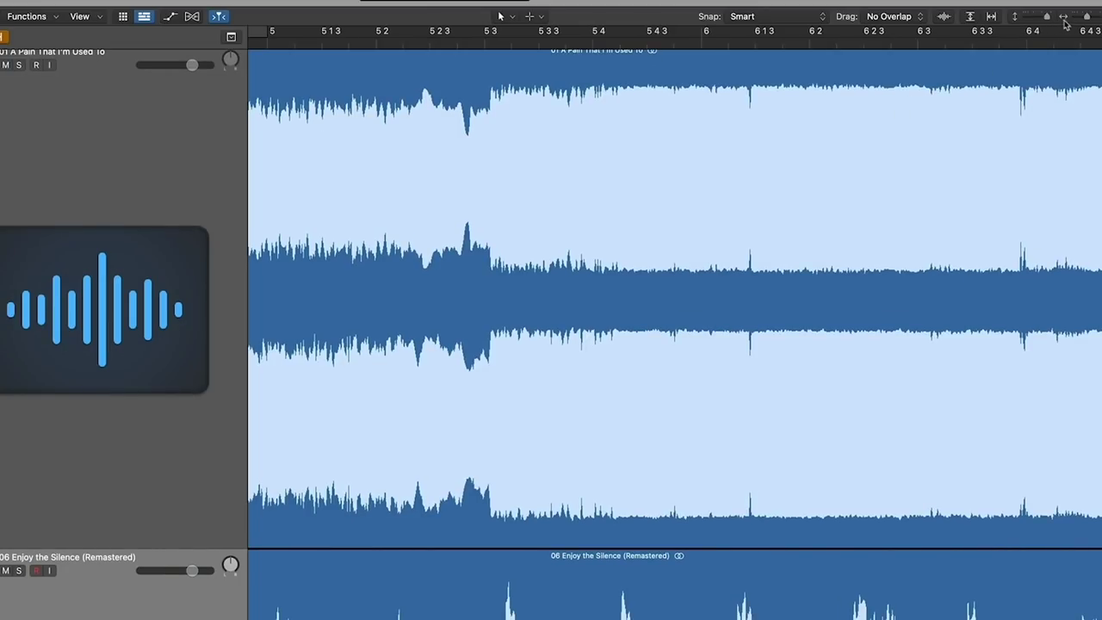
{"action": "left_click_drag", "start_coordinate": [1086, 21], "coordinate": [1079, 22]}
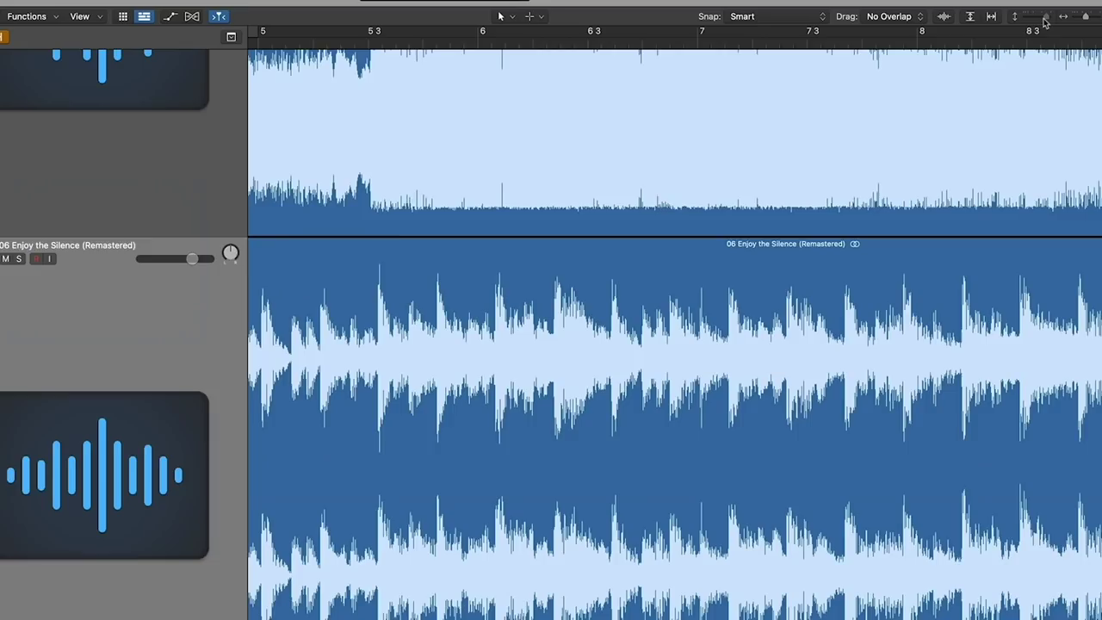
{"action": "left_click_drag", "start_coordinate": [1047, 18], "coordinate": [1041, 19]}
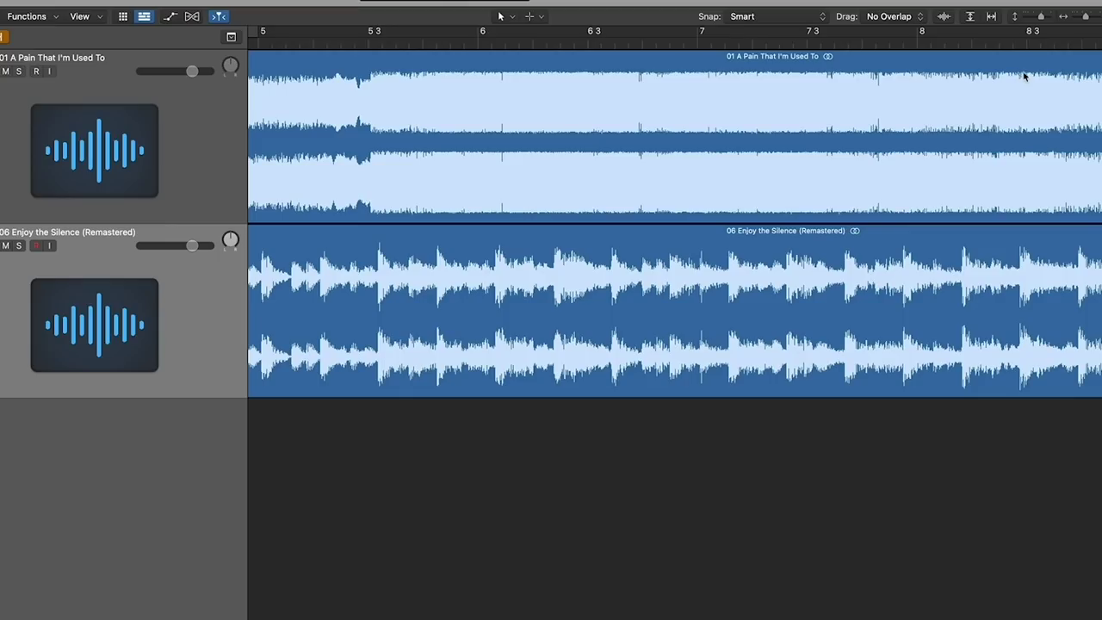
{"action": "left_click_drag", "start_coordinate": [1088, 19], "coordinate": [1082, 19]}
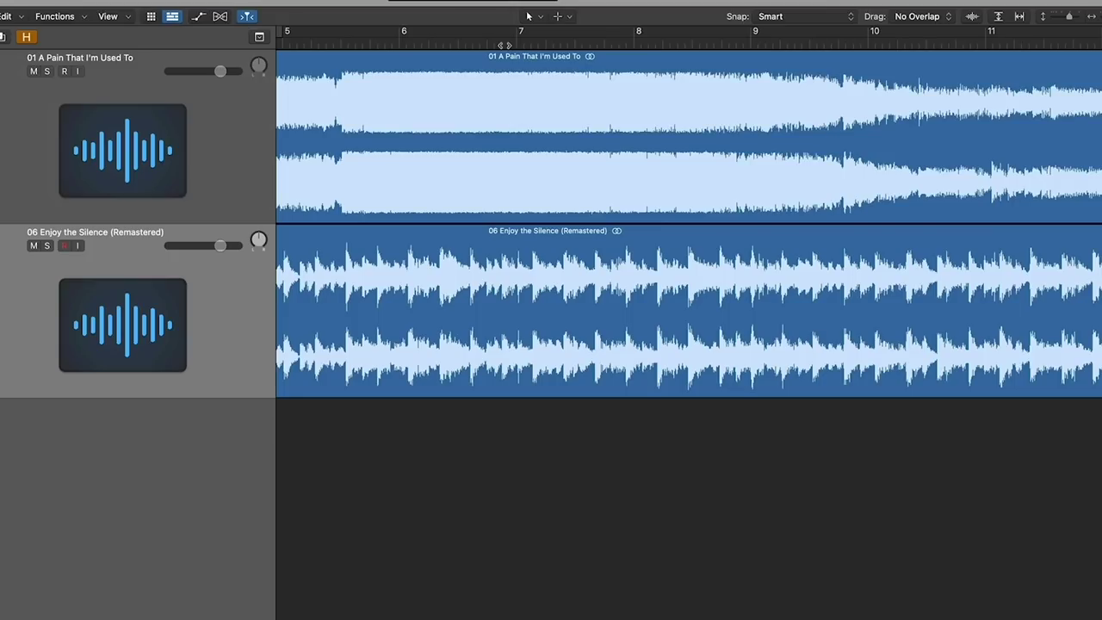
Reveal the hidden tracks below "Enjoy the Silence (Remastered)".
{"action": "left_click", "coordinate": [27, 37]}
{"action": "scroll", "coordinate": [223, 263], "scroll_direction": "down", "scroll_amount": 3}
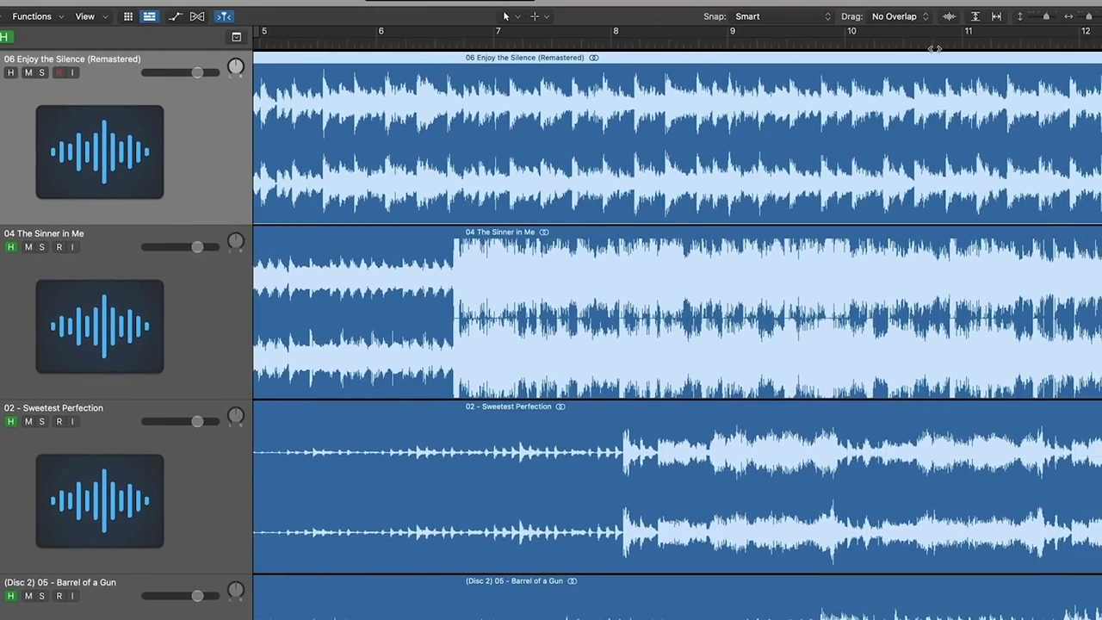
{"action": "scroll", "coordinate": [699, 215], "scroll_direction": "down", "scroll_amount": 1}
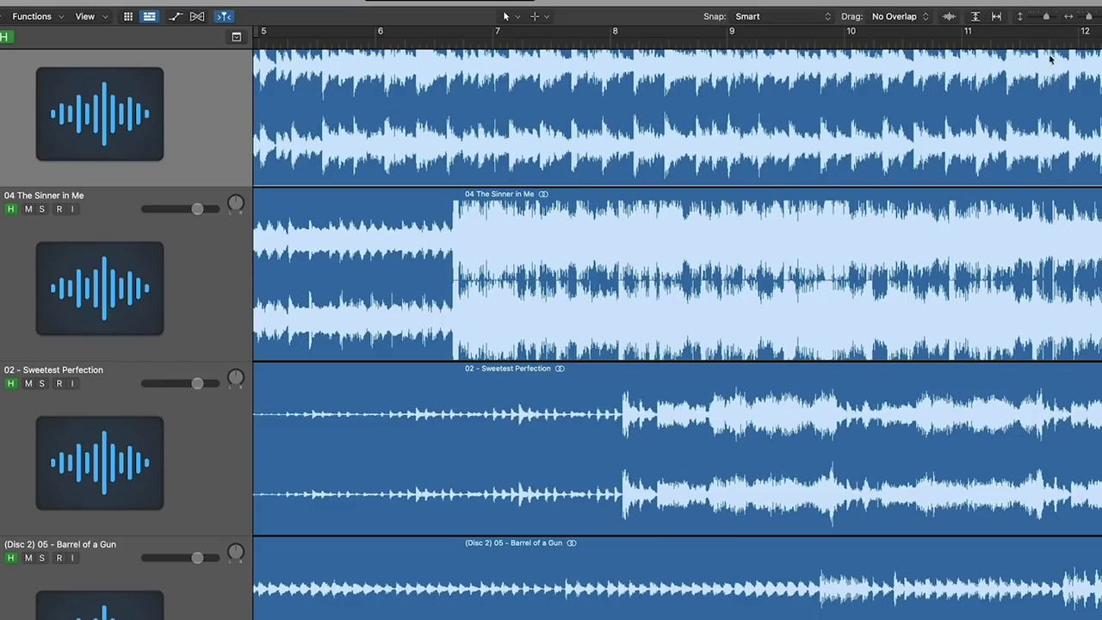
Examine the waveform of "The Sinner in Me" around bars 6 to 7 and "Sweetest Perfection" from bar 8 onward.
{"action": "left_click", "coordinate": [1089, 21]}
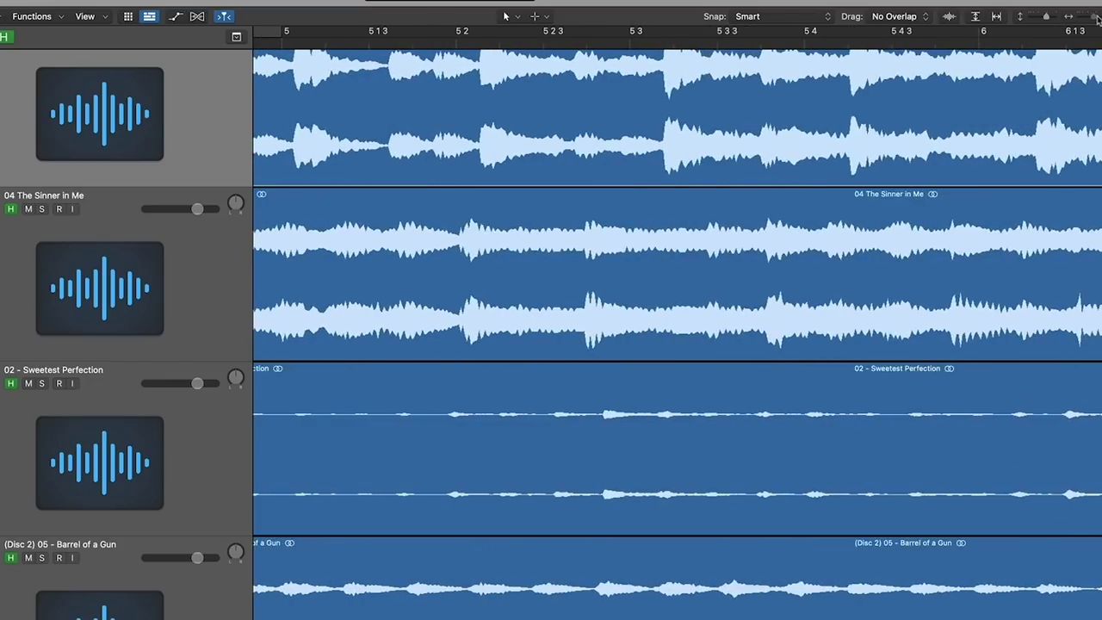
{"action": "scroll", "coordinate": [848, 228], "scroll_direction": "right", "scroll_amount": 10}
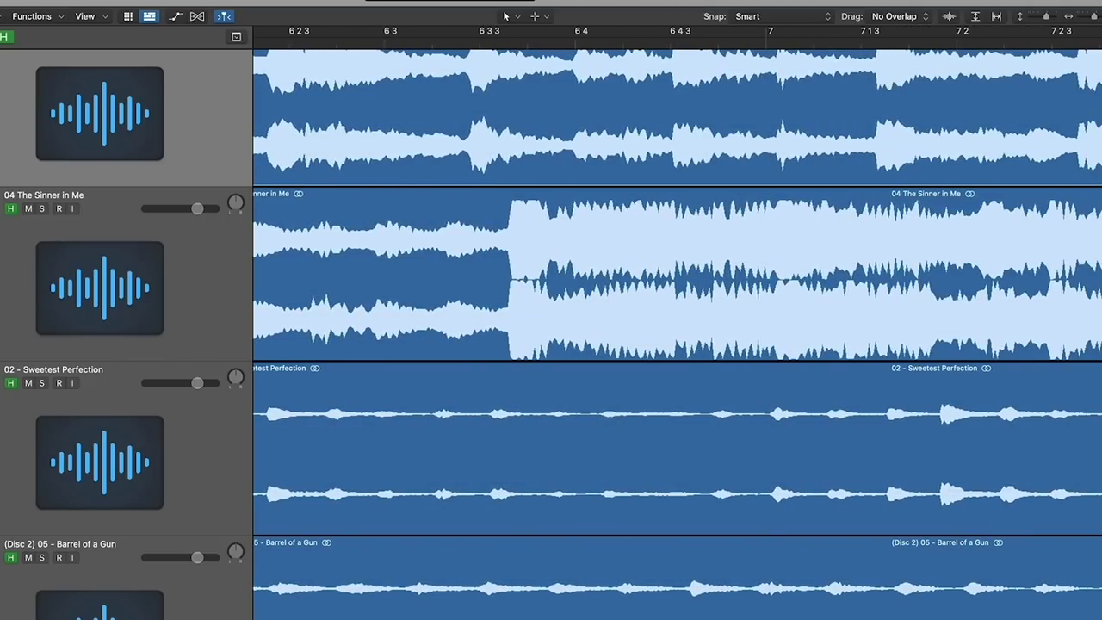
{"action": "left_click", "coordinate": [1096, 20]}
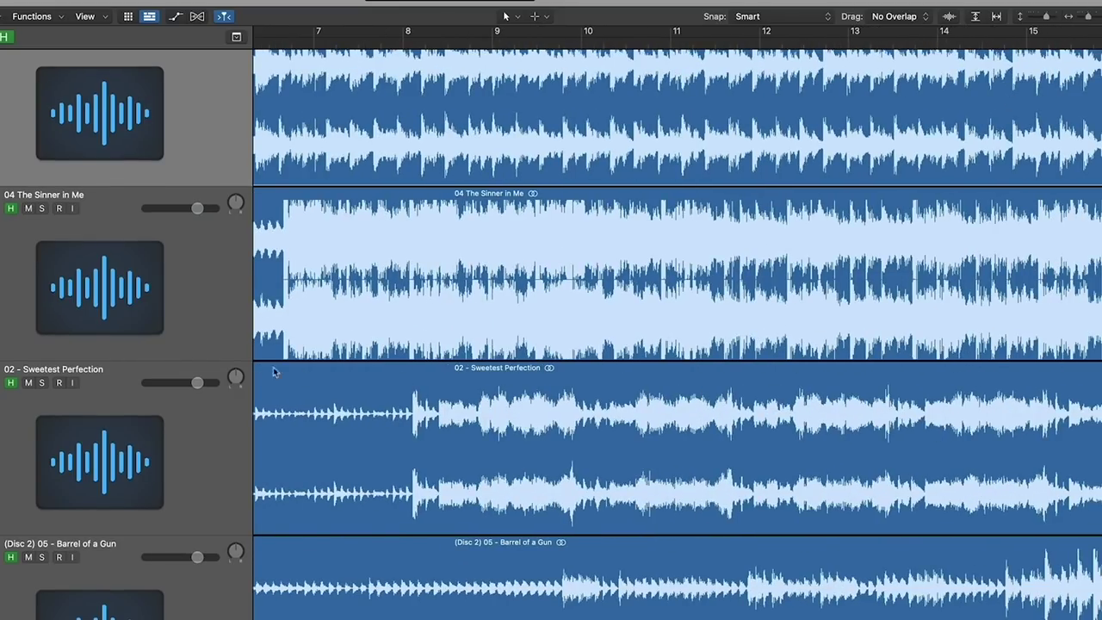
{"action": "scroll", "coordinate": [344, 416], "scroll_direction": "right", "scroll_amount": 3}
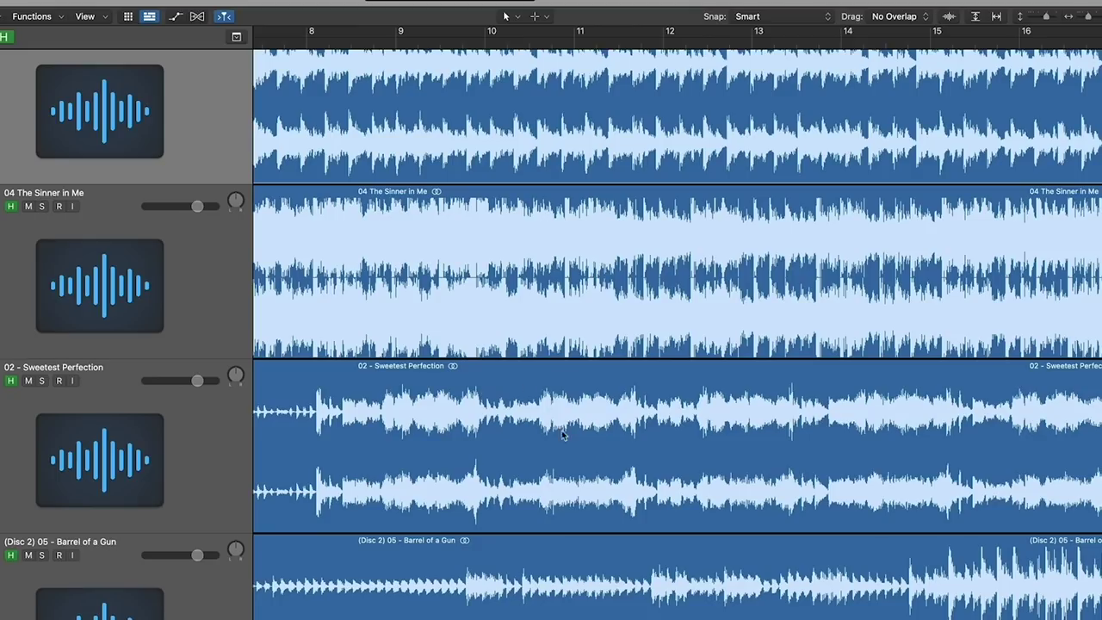
{"action": "scroll", "coordinate": [693, 422], "scroll_direction": "down", "scroll_amount": 2}
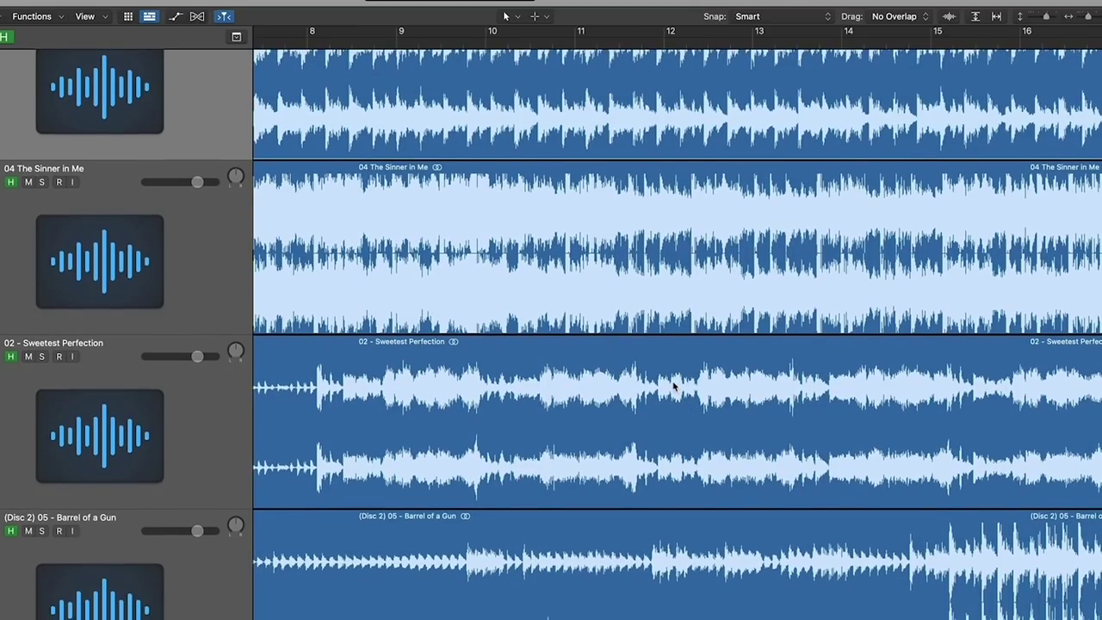
Examine the dynamics of the "Barrel of a Gun" waveform between its intro and about bar 31.
{"action": "scroll", "coordinate": [674, 387], "scroll_direction": "down", "scroll_amount": 8}
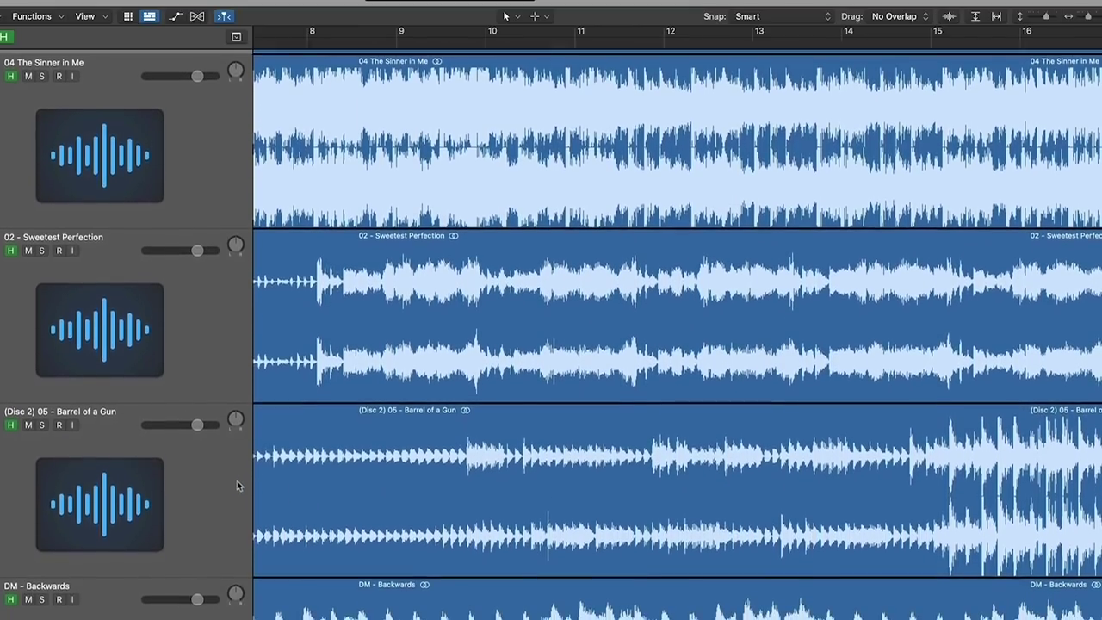
{"action": "scroll", "coordinate": [236, 485], "scroll_direction": "down", "scroll_amount": 1}
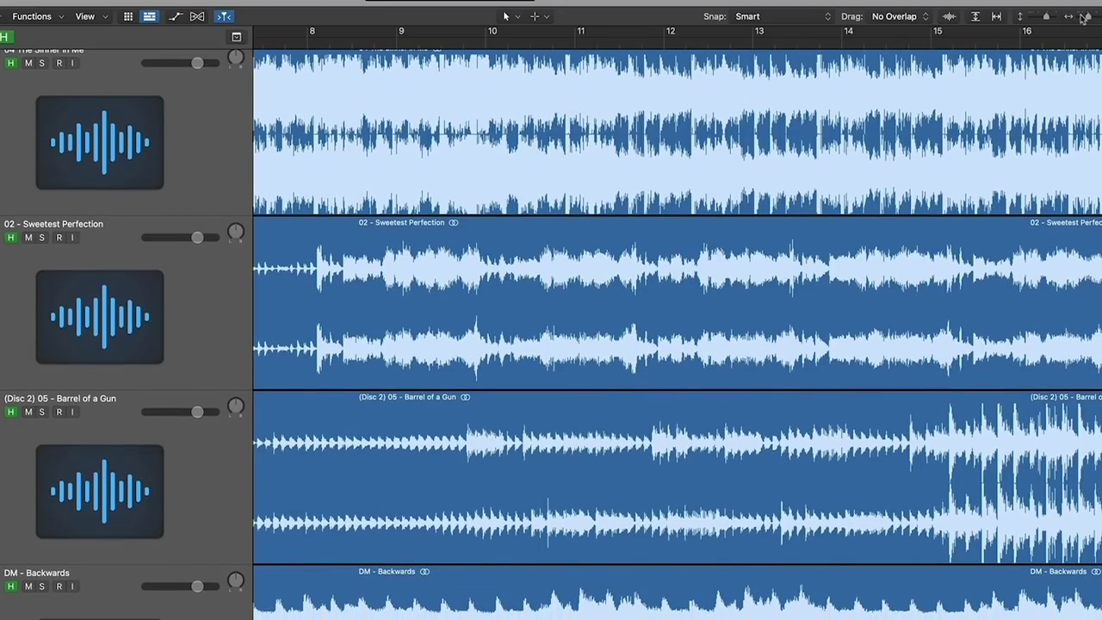
{"action": "key", "text": "super+Left"}
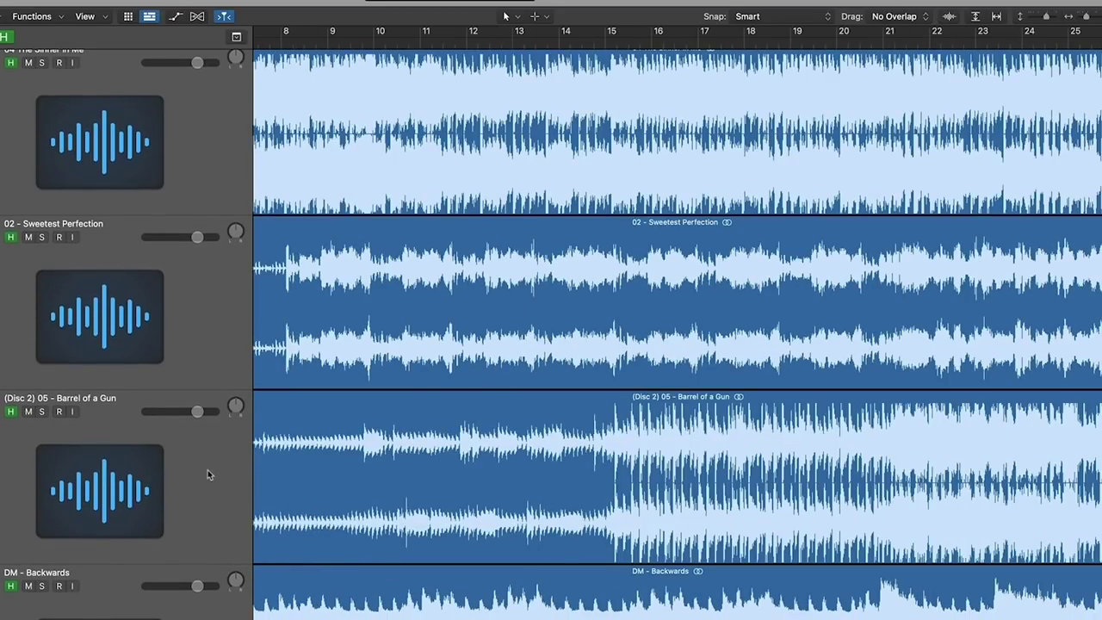
{"action": "scroll", "coordinate": [343, 452], "scroll_direction": "right", "scroll_amount": 6}
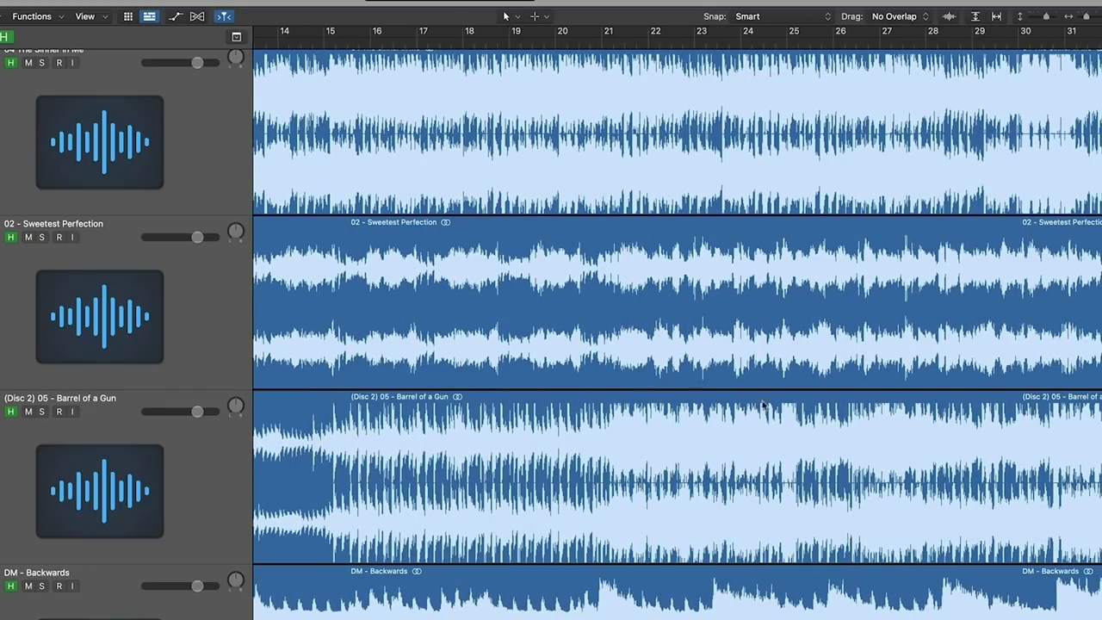
{"action": "scroll", "coordinate": [708, 414], "scroll_direction": "down", "scroll_amount": 3}
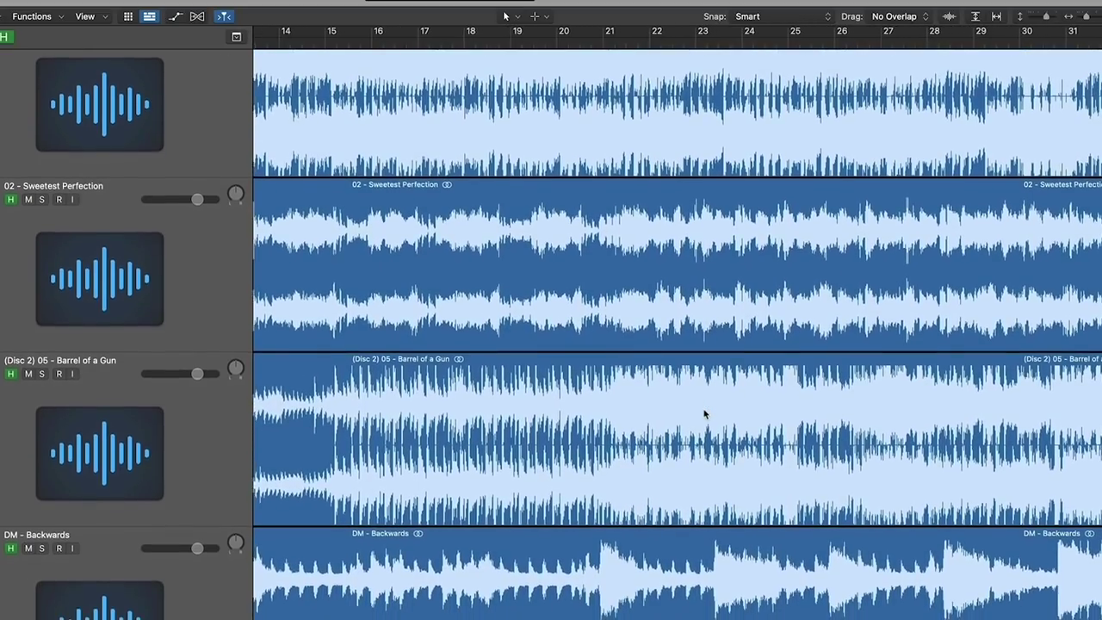
{"action": "scroll", "coordinate": [710, 411], "scroll_direction": "left", "scroll_amount": 10}
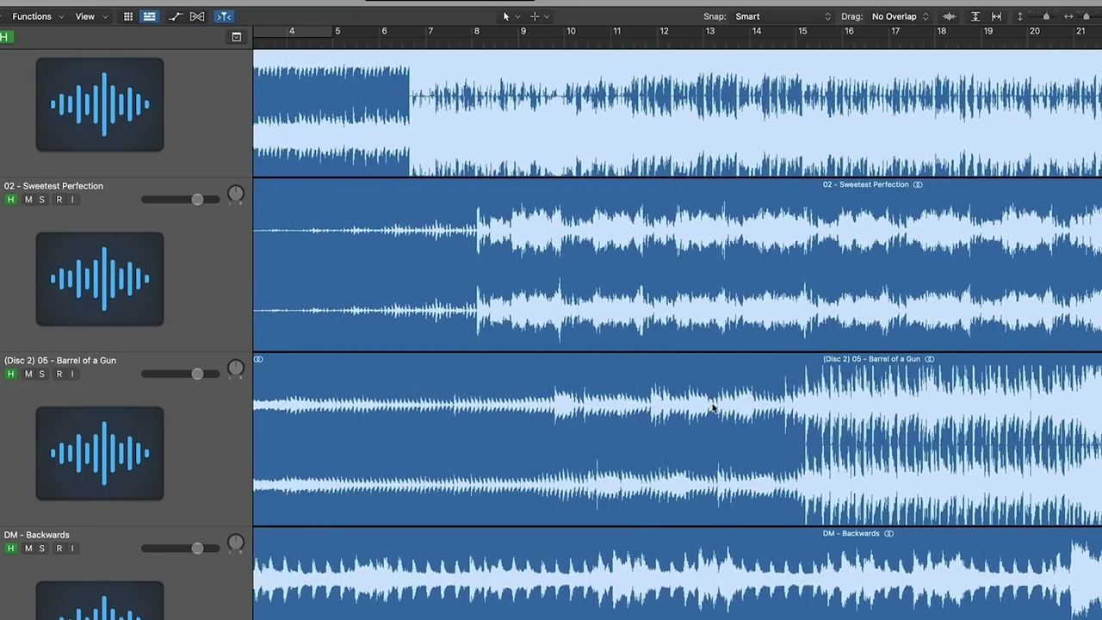
Examine the "DM - Backwards" waveform from bar 1 alongside the tracks above it.
{"action": "scroll", "coordinate": [712, 408], "scroll_direction": "down", "scroll_amount": 3}
{"action": "scroll", "coordinate": [713, 407], "scroll_direction": "down", "scroll_amount": 3}
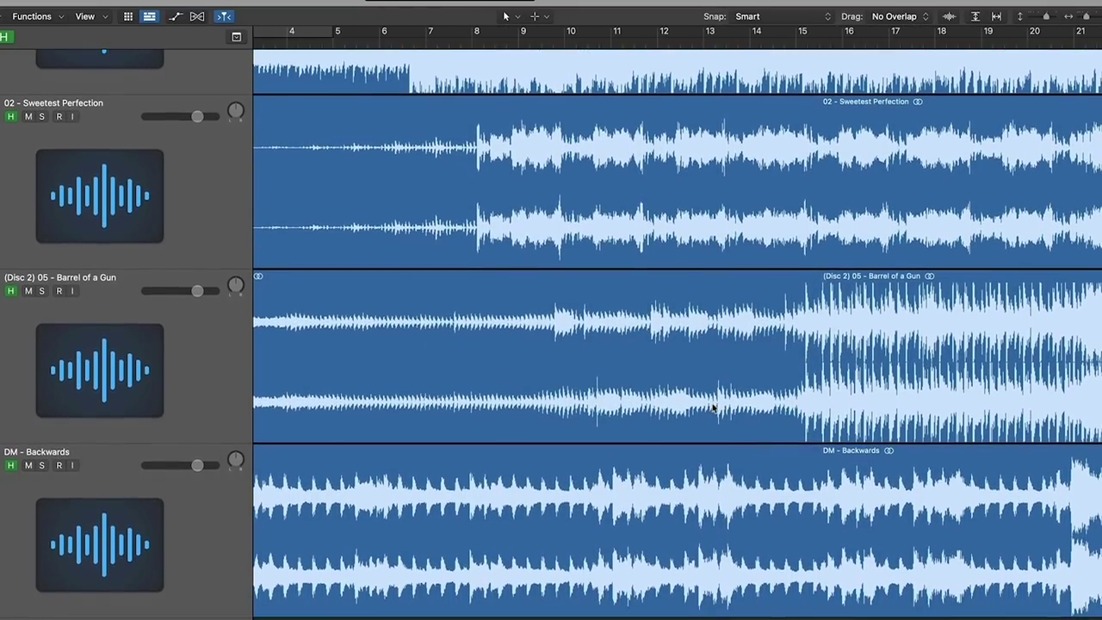
{"action": "scroll", "coordinate": [588, 381], "scroll_direction": "left", "scroll_amount": 5}
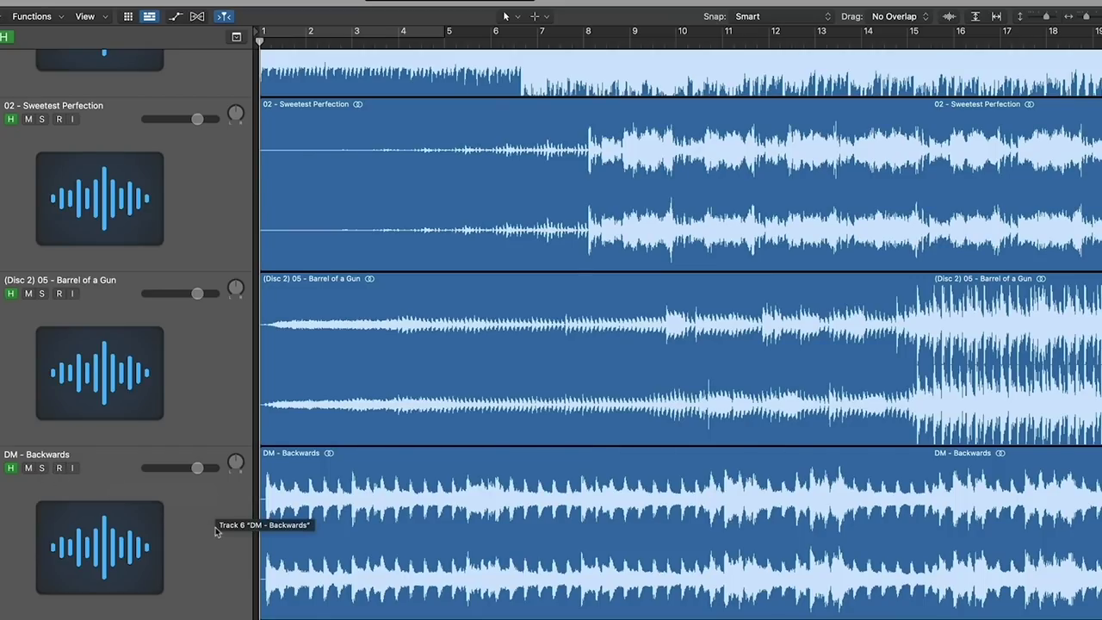
{"action": "scroll", "coordinate": [215, 531], "scroll_direction": "right", "scroll_amount": 2}
{"action": "scroll", "coordinate": [219, 527], "scroll_direction": "left", "scroll_amount": 2}
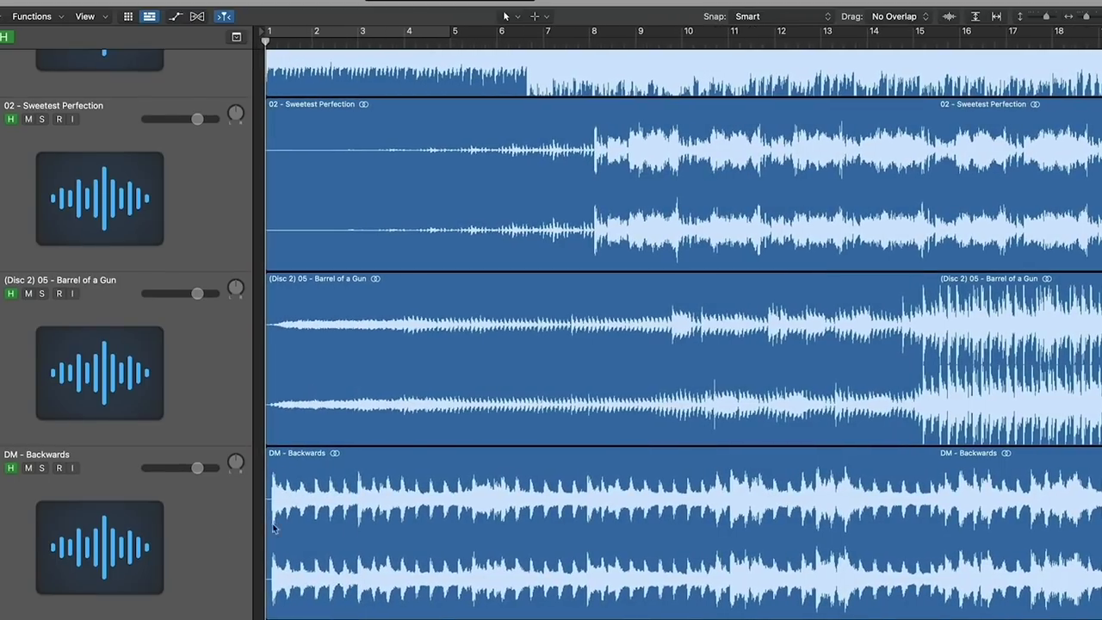
{"action": "left_click", "coordinate": [1084, 21]}
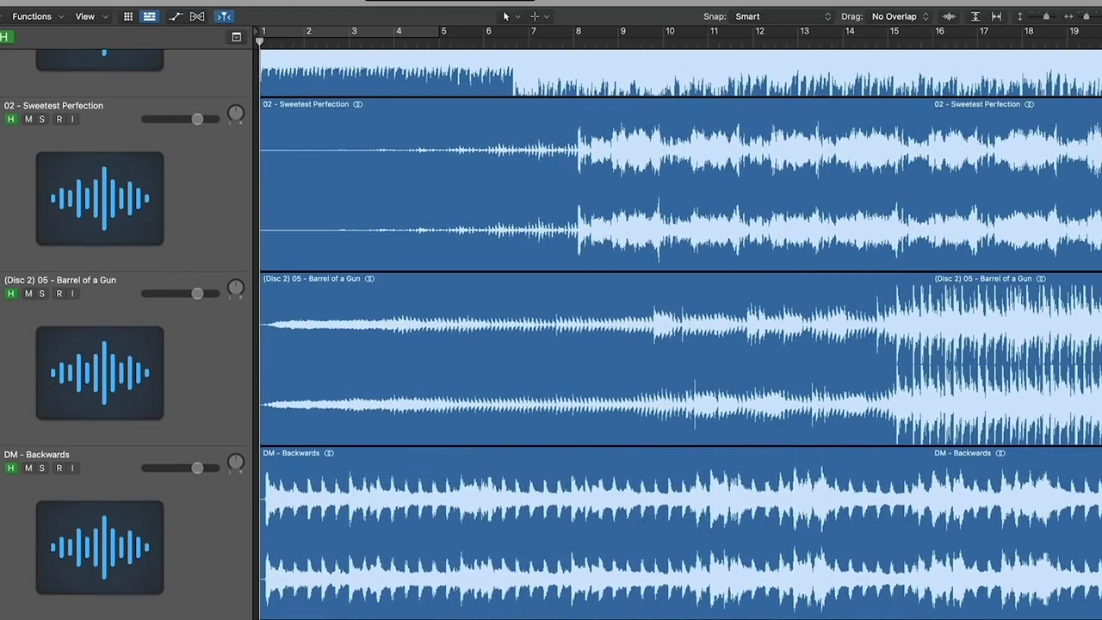
Examine the "DM - Backwards" waveform from bar 1 to about bar 61 against "Sweetest Perfection" and "Barrel of a Gun".
{"action": "scroll", "coordinate": [415, 528], "scroll_direction": "right", "scroll_amount": 8}
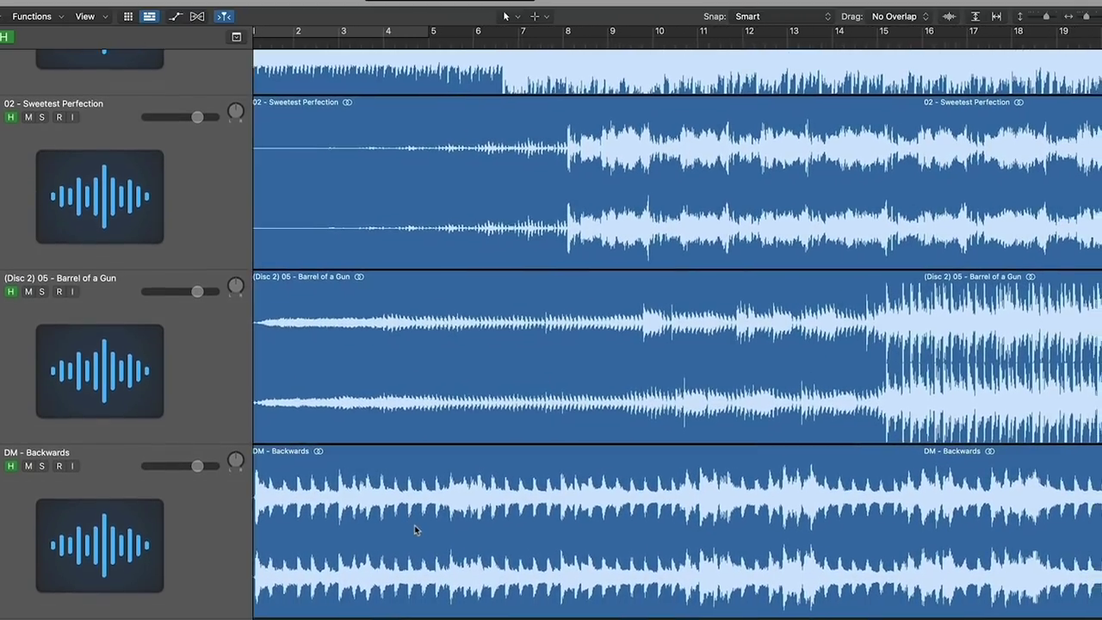
{"action": "scroll", "coordinate": [415, 529], "scroll_direction": "right", "scroll_amount": 15}
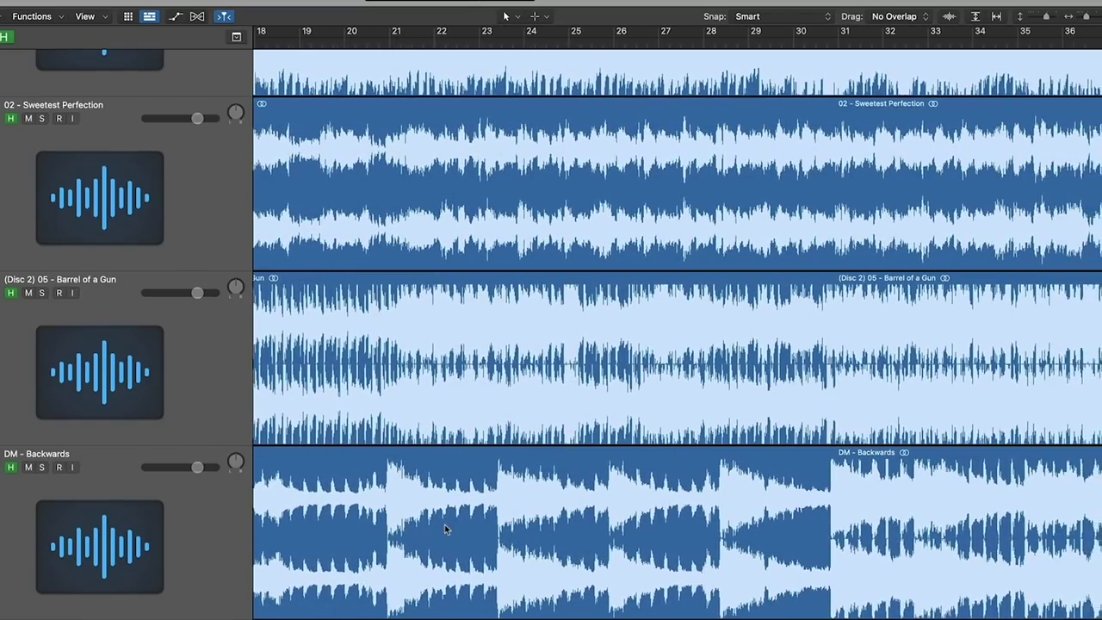
{"action": "scroll", "coordinate": [465, 544], "scroll_direction": "right", "scroll_amount": 1}
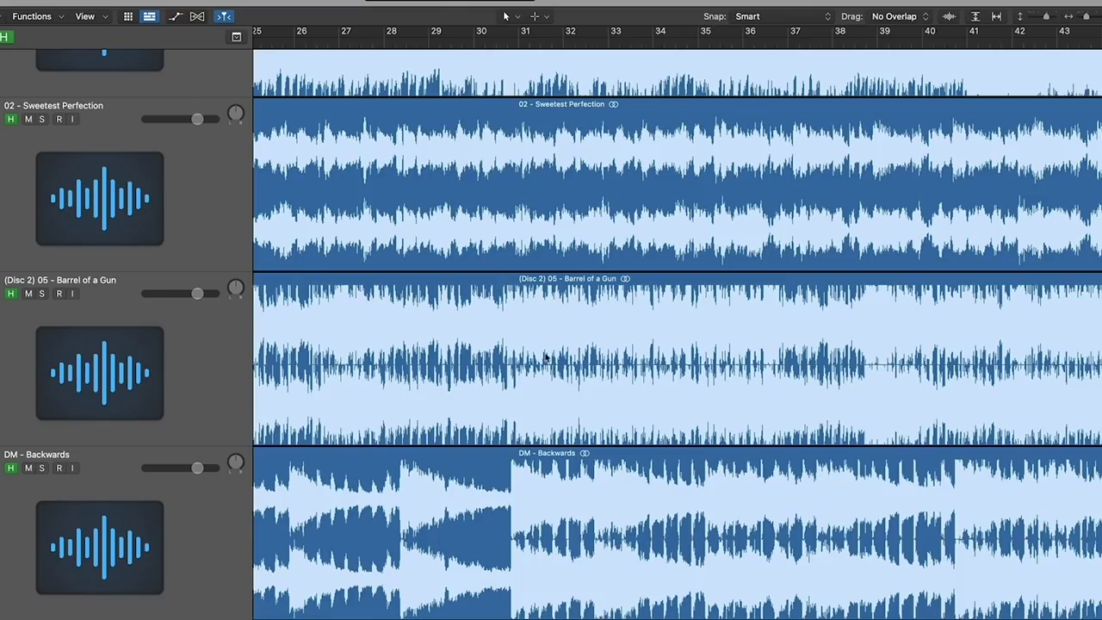
{"action": "scroll", "coordinate": [645, 211], "scroll_direction": "right", "scroll_amount": 5}
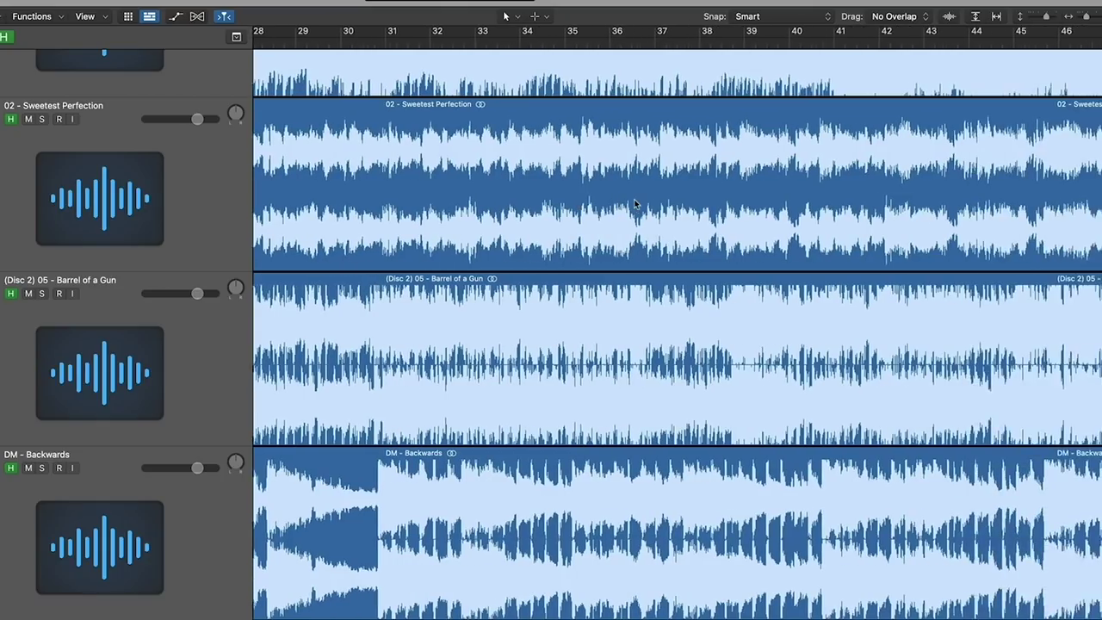
{"action": "scroll", "coordinate": [631, 459], "scroll_direction": "right", "scroll_amount": 10}
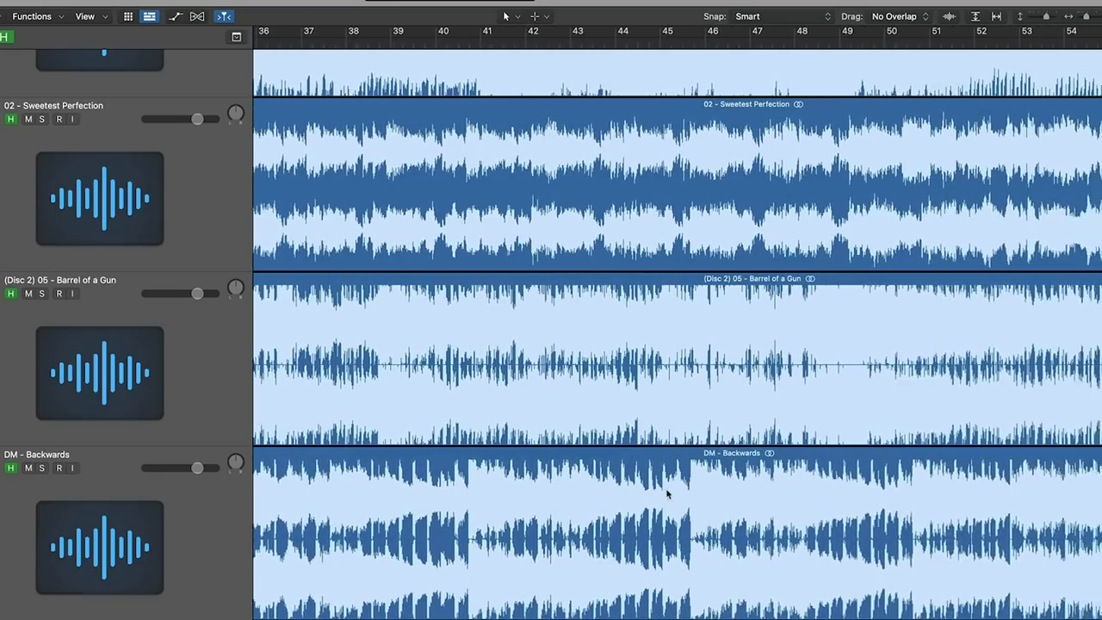
{"action": "scroll", "coordinate": [625, 527], "scroll_direction": "right", "scroll_amount": 2}
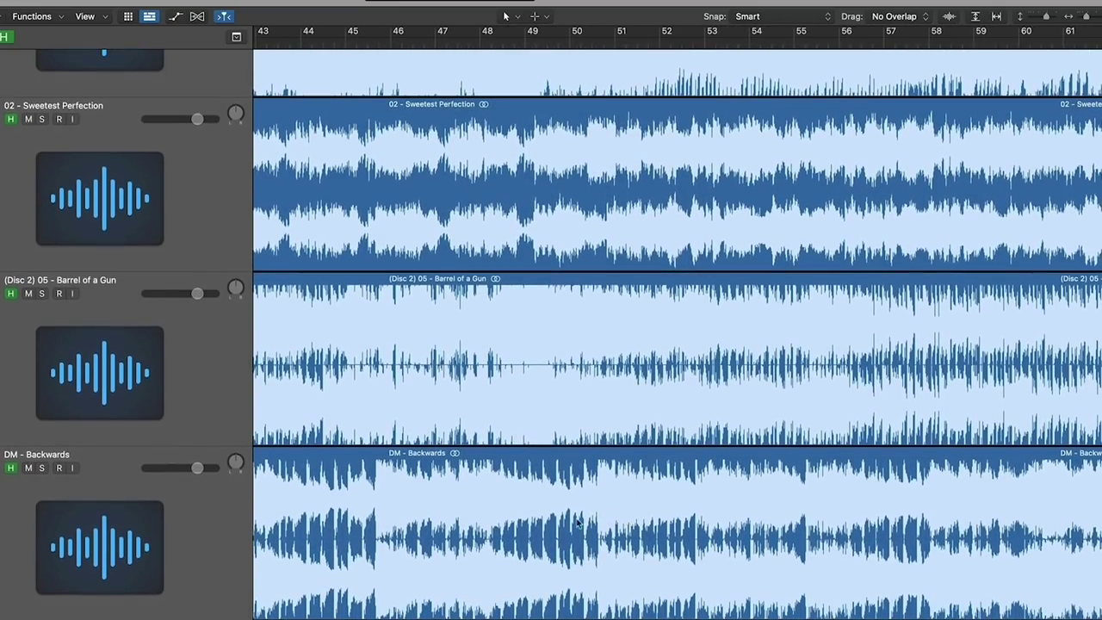
Compare the waveform density of all six songs between bars 43 and 62, from "A Pain That I'm Used To" to "DM - Backwards".
{"action": "scroll", "coordinate": [523, 534], "scroll_direction": "up", "scroll_amount": 3}
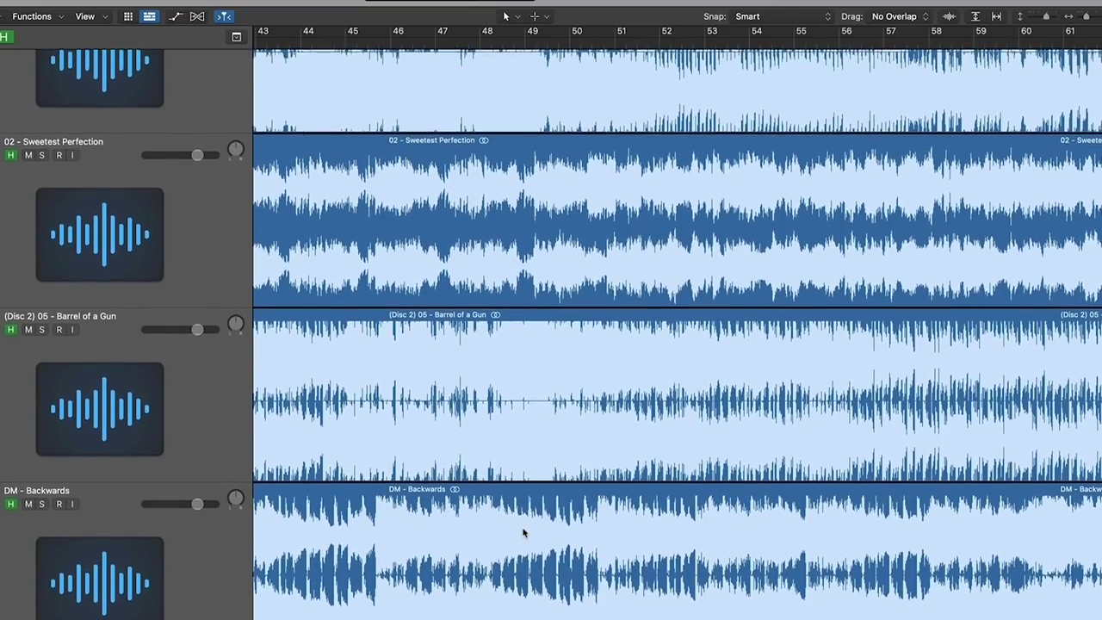
{"action": "scroll", "coordinate": [522, 529], "scroll_direction": "up", "scroll_amount": 10}
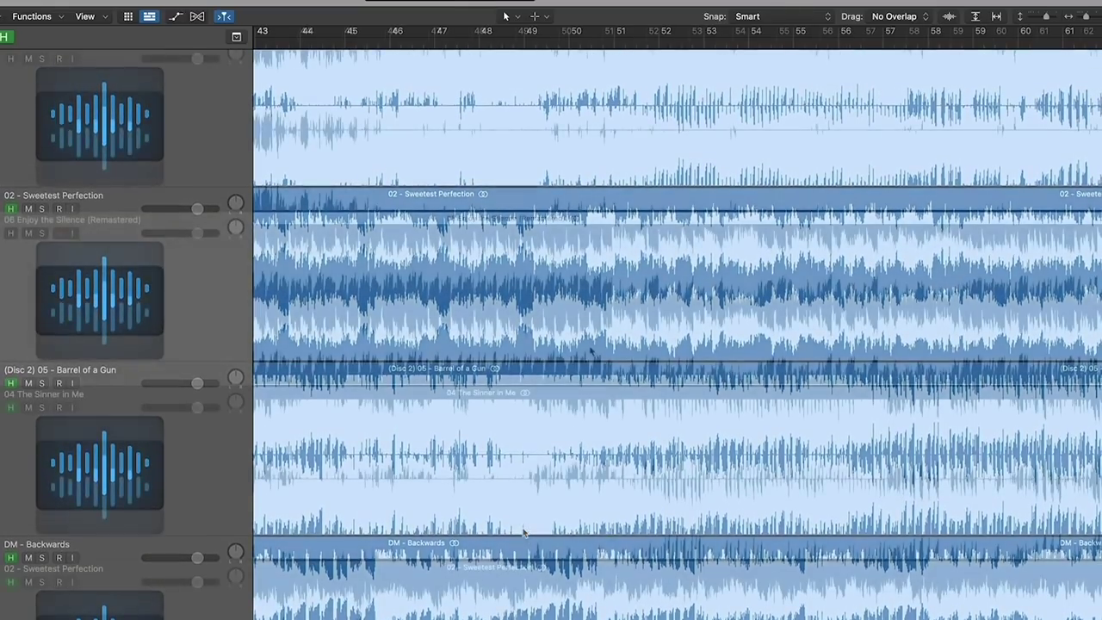
{"action": "scroll", "coordinate": [602, 336], "scroll_direction": "down", "scroll_amount": 8}
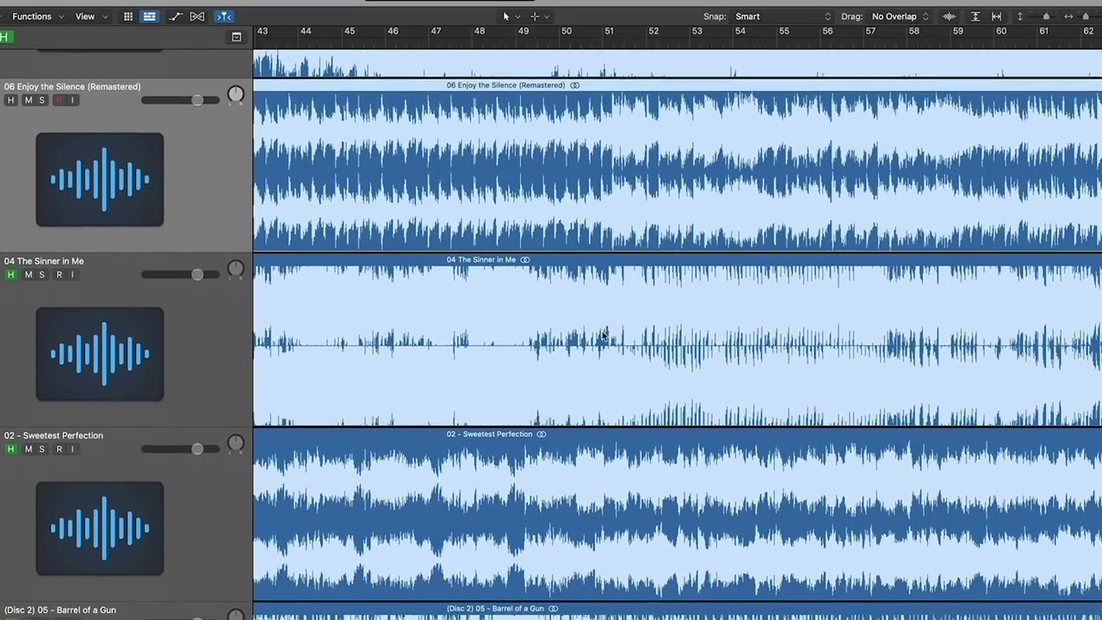
{"action": "scroll", "coordinate": [603, 335], "scroll_direction": "up", "scroll_amount": 12}
{"action": "scroll", "coordinate": [603, 336], "scroll_direction": "up", "scroll_amount": 2}
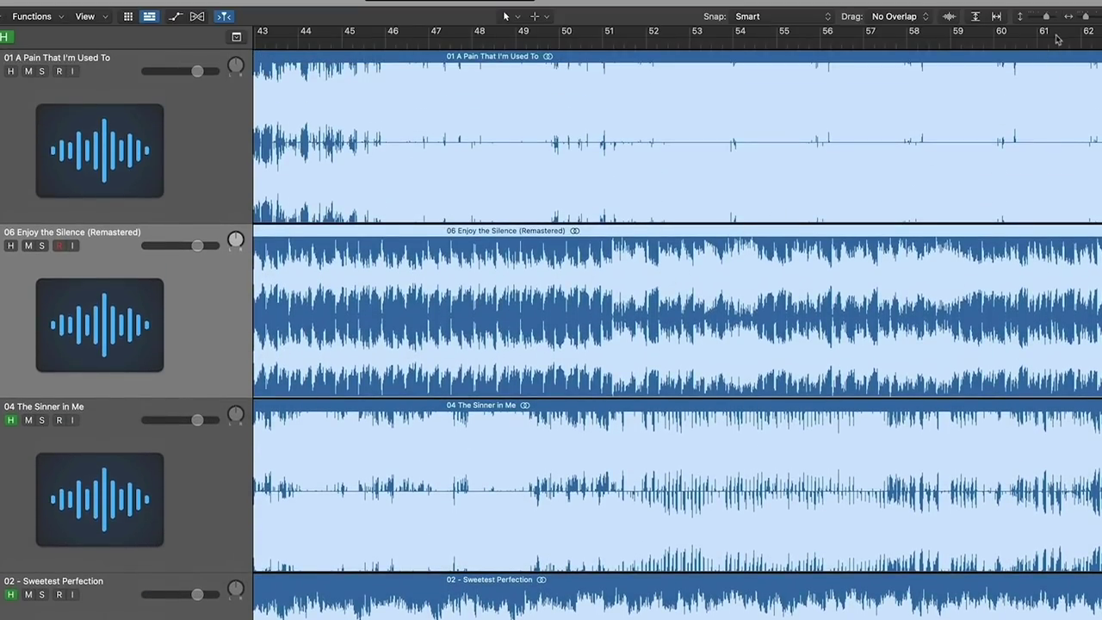
{"action": "scroll", "coordinate": [795, 393], "scroll_direction": "down", "scroll_amount": 15}
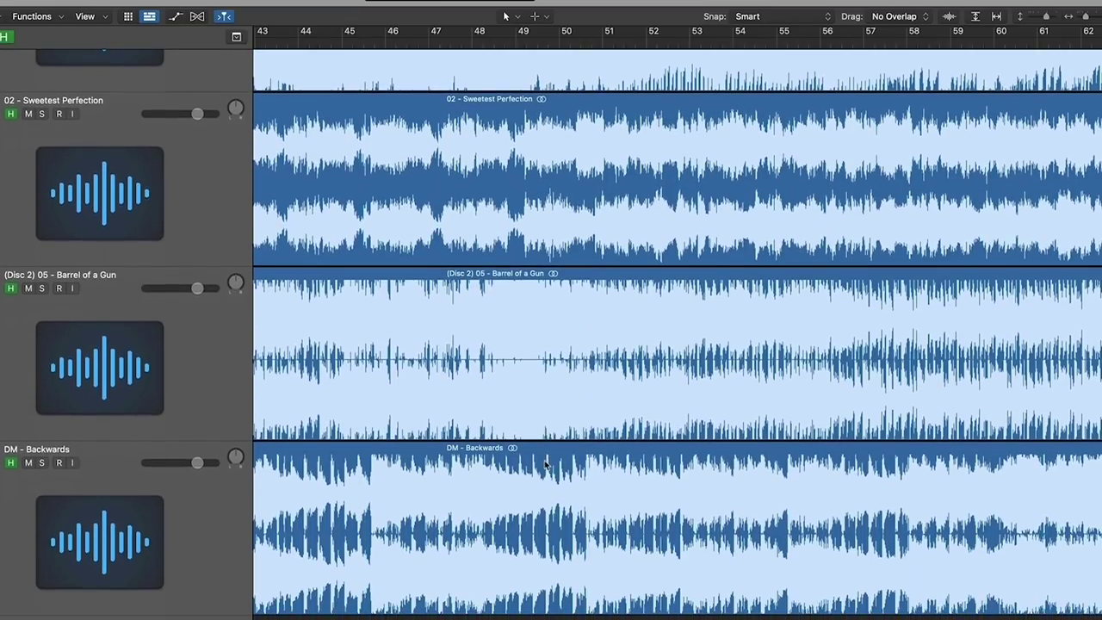
{"action": "scroll", "coordinate": [545, 465], "scroll_direction": "up", "scroll_amount": 10}
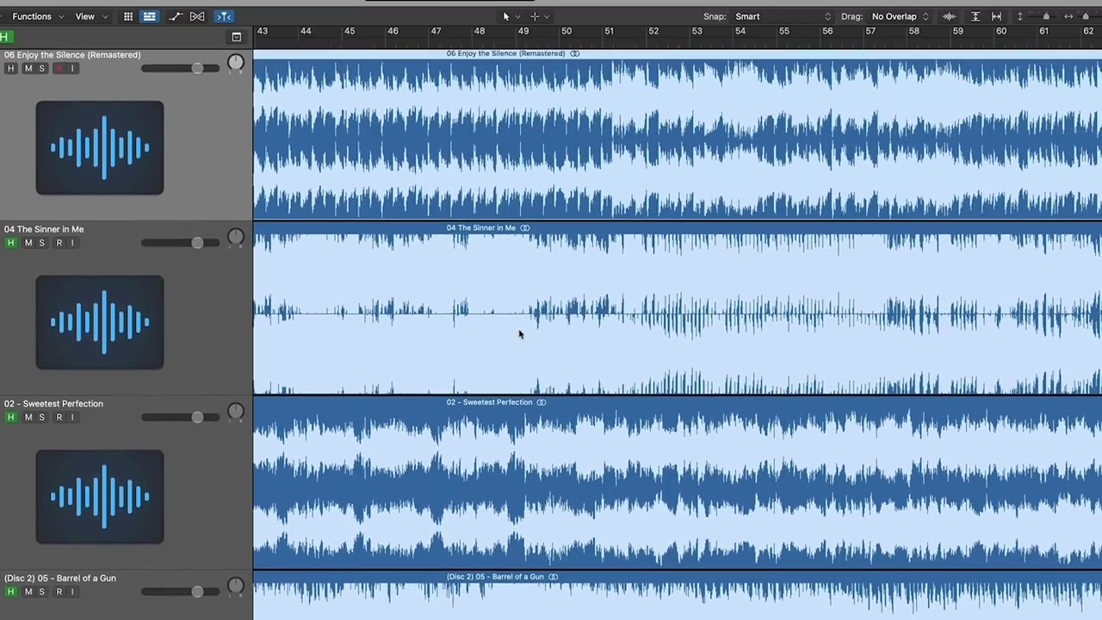
{"action": "scroll", "coordinate": [519, 334], "scroll_direction": "up", "scroll_amount": 3}
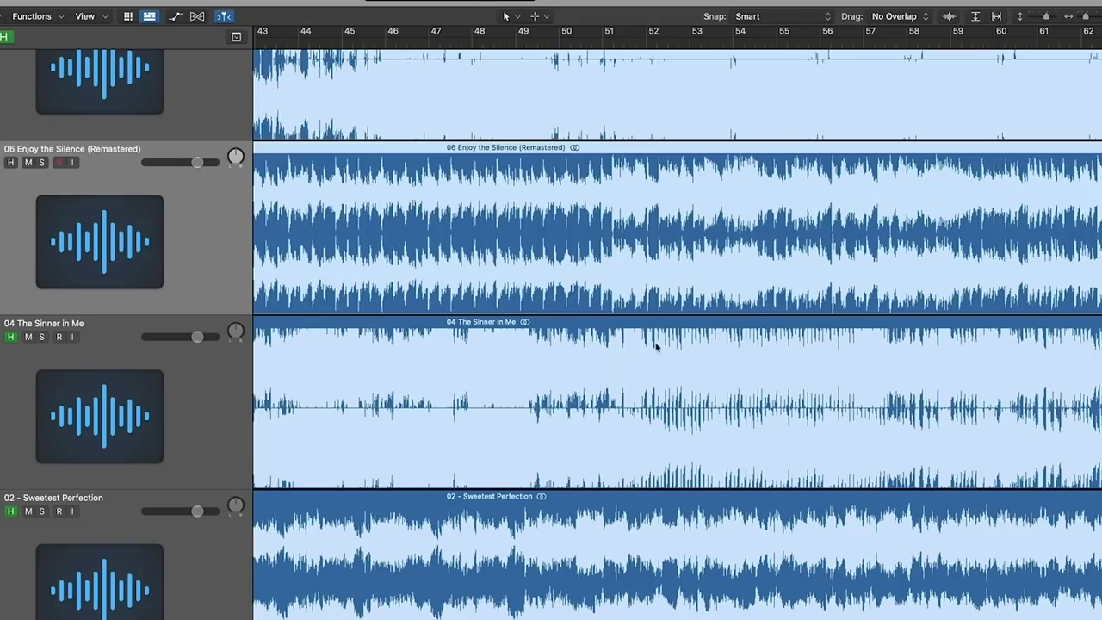
Examine the individual transients of "Enjoy the Silence (Remastered)" close up between bars 43 and 47, against "A Pain That I'm Used To" and "The Sinner in Me".
{"action": "left_click_drag", "start_coordinate": [1086, 19], "coordinate": [1090, 19]}
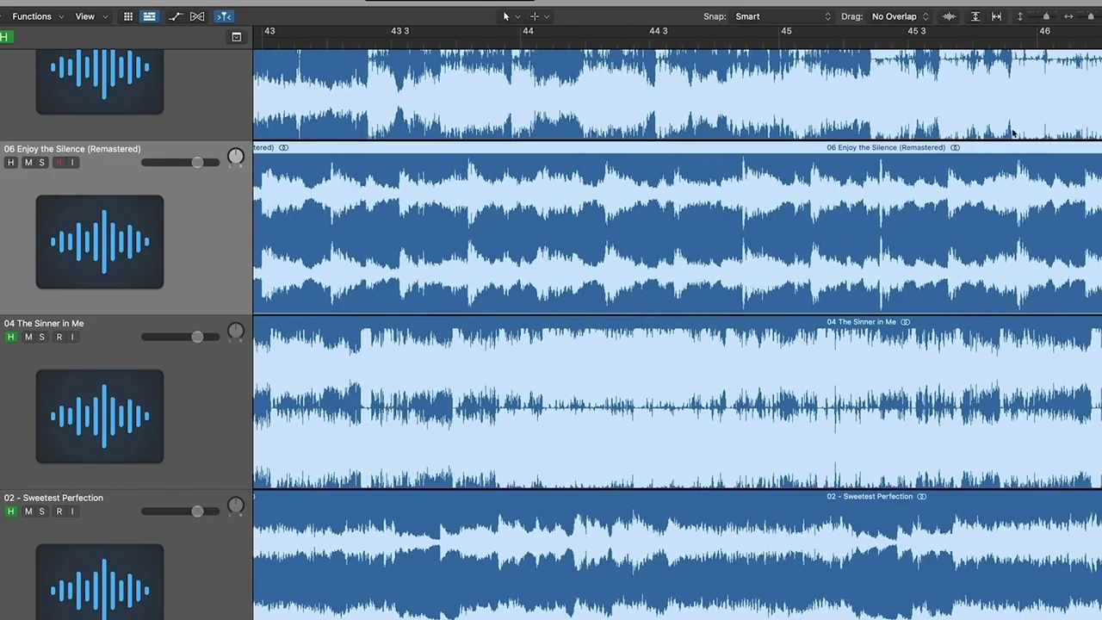
{"action": "scroll", "coordinate": [942, 222], "scroll_direction": "right", "scroll_amount": 5}
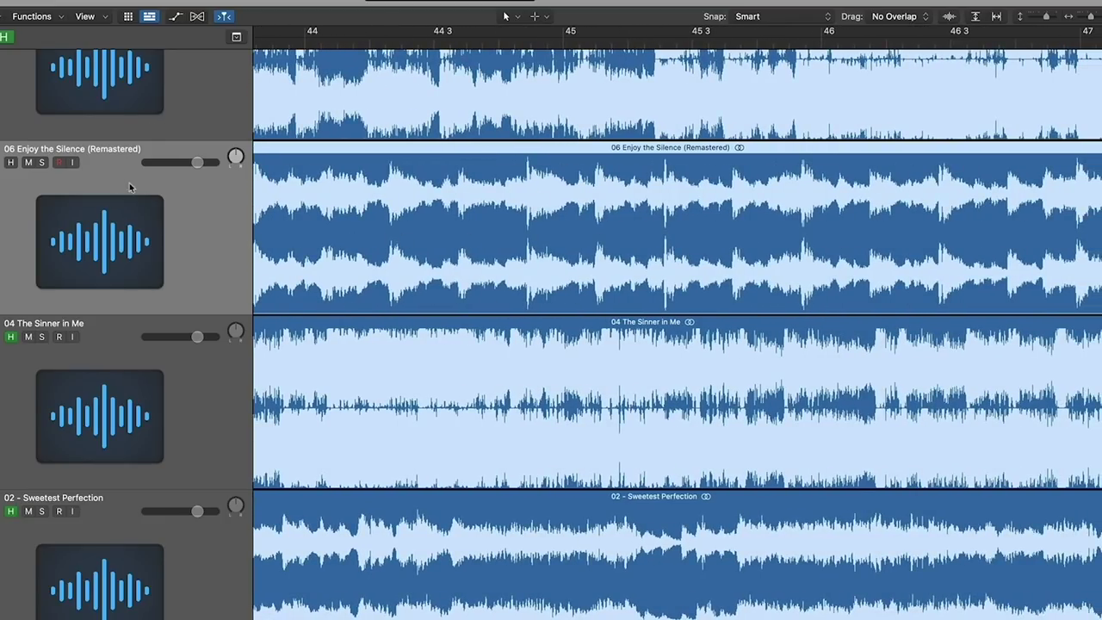
{"action": "scroll", "coordinate": [606, 225], "scroll_direction": "up", "scroll_amount": 2}
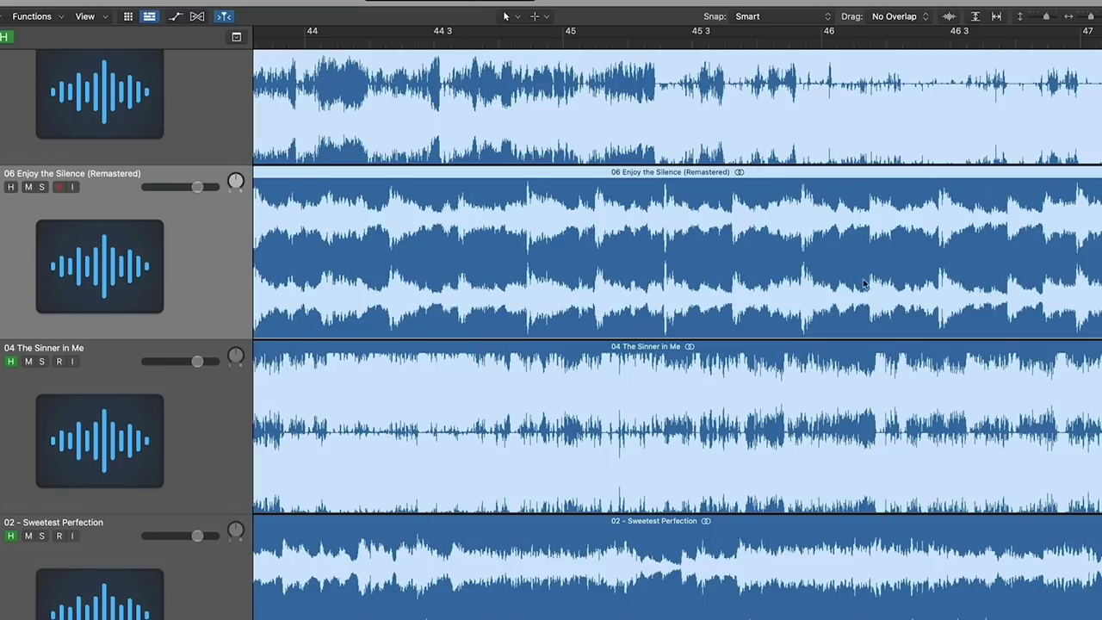
{"action": "left_click_drag", "start_coordinate": [1092, 21], "coordinate": [1098, 19]}
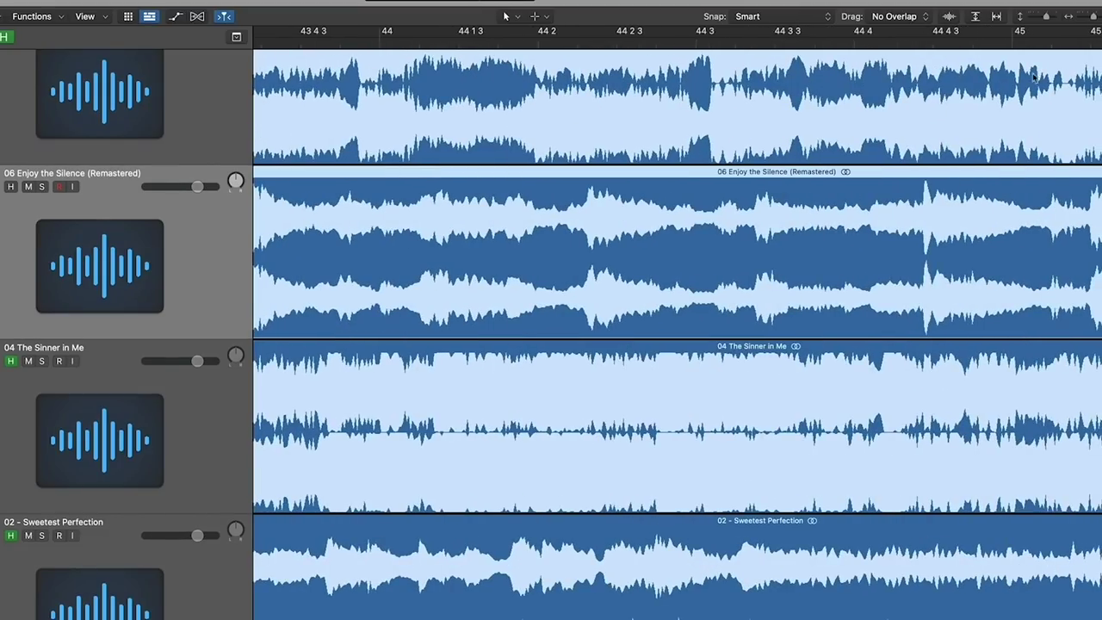
{"action": "scroll", "coordinate": [710, 253], "scroll_direction": "right", "scroll_amount": 10}
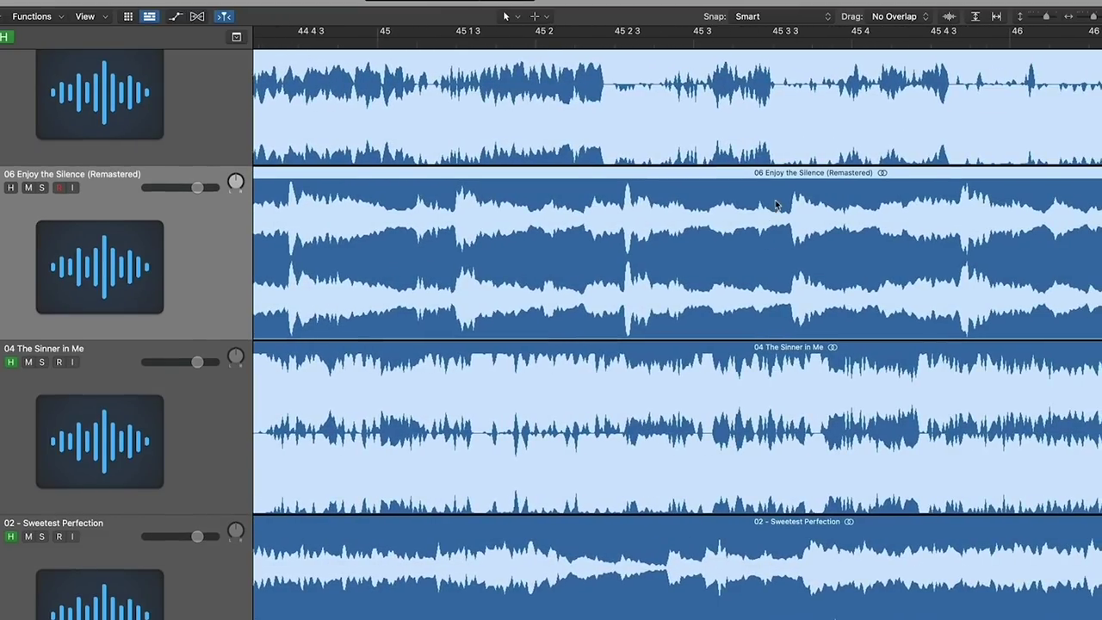
{"action": "scroll", "coordinate": [816, 205], "scroll_direction": "right", "scroll_amount": 3}
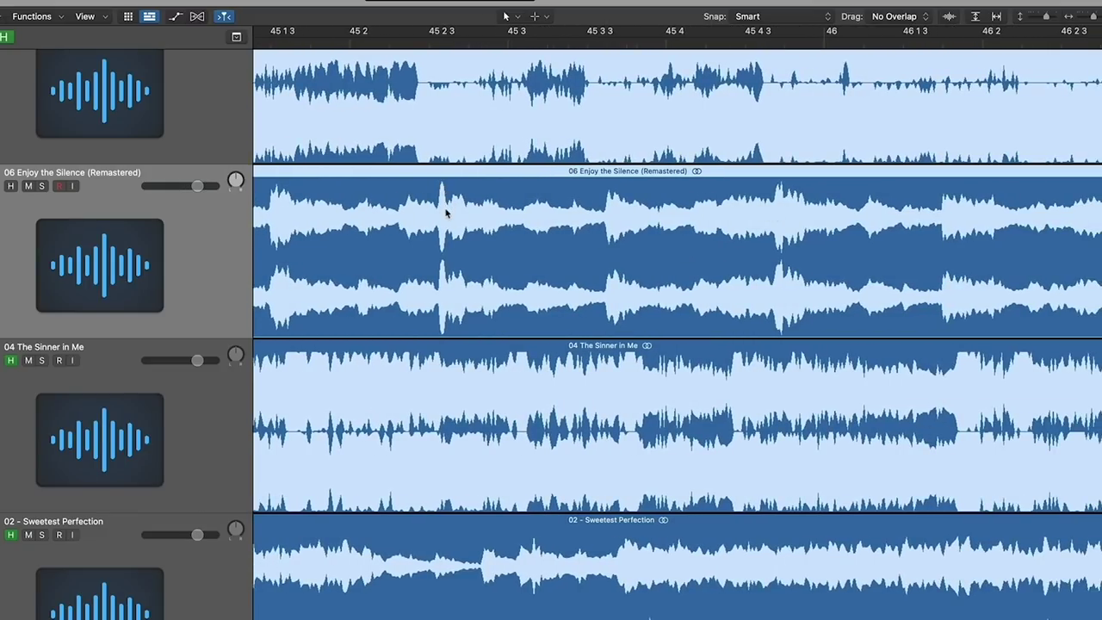
{"action": "scroll", "coordinate": [560, 222], "scroll_direction": "right", "scroll_amount": 6}
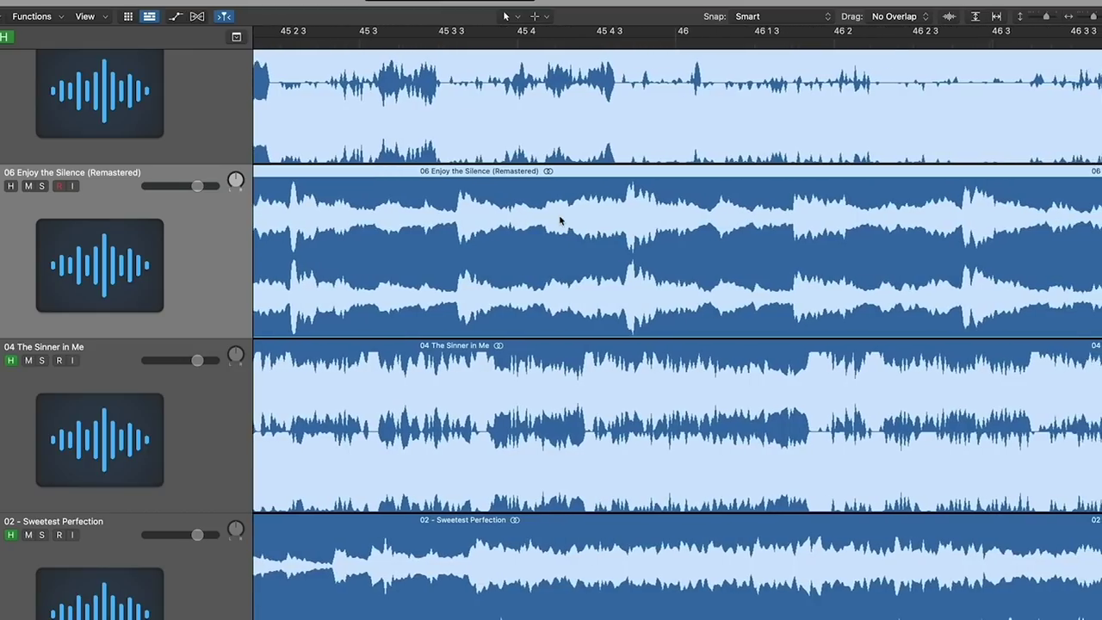
{"action": "scroll", "coordinate": [609, 313], "scroll_direction": "right", "scroll_amount": 3}
{"action": "scroll", "coordinate": [610, 312], "scroll_direction": "up", "scroll_amount": 2}
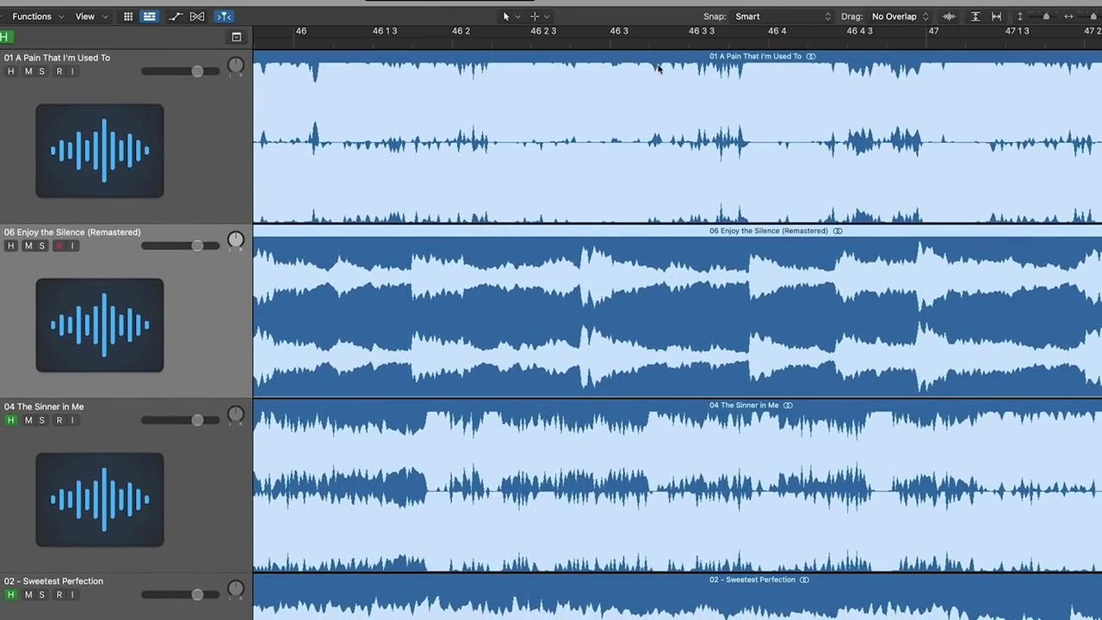
{"action": "scroll", "coordinate": [746, 129], "scroll_direction": "right", "scroll_amount": 3}
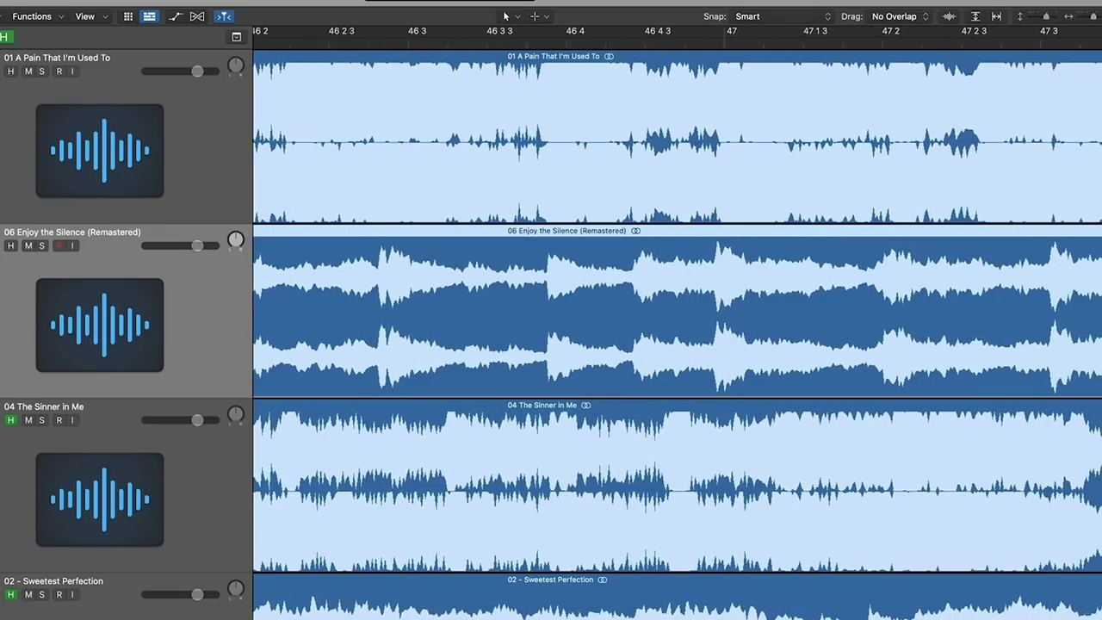
Reduce the track height so all six songs fit in view, and widen the visible range around bar 47.
{"action": "left_click", "coordinate": [1047, 19]}
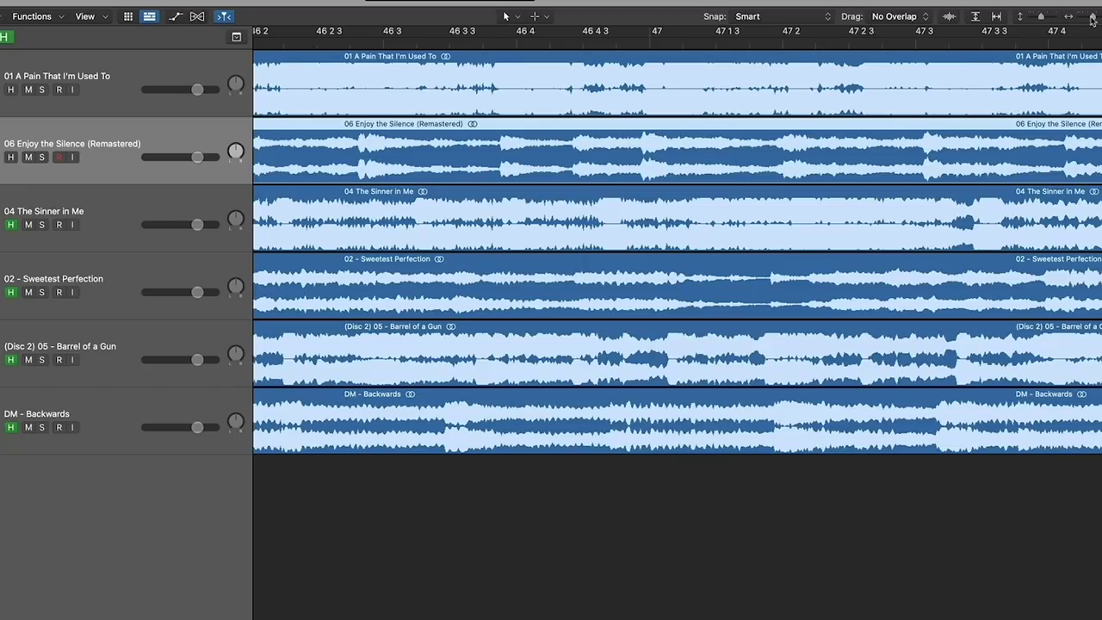
{"action": "left_click", "coordinate": [1087, 19]}
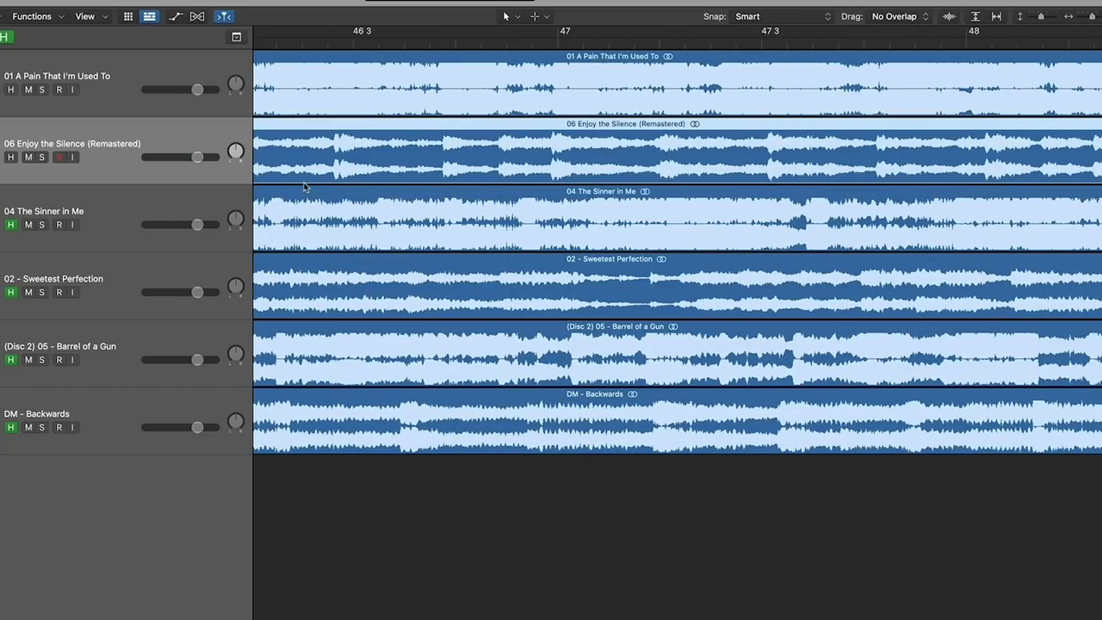